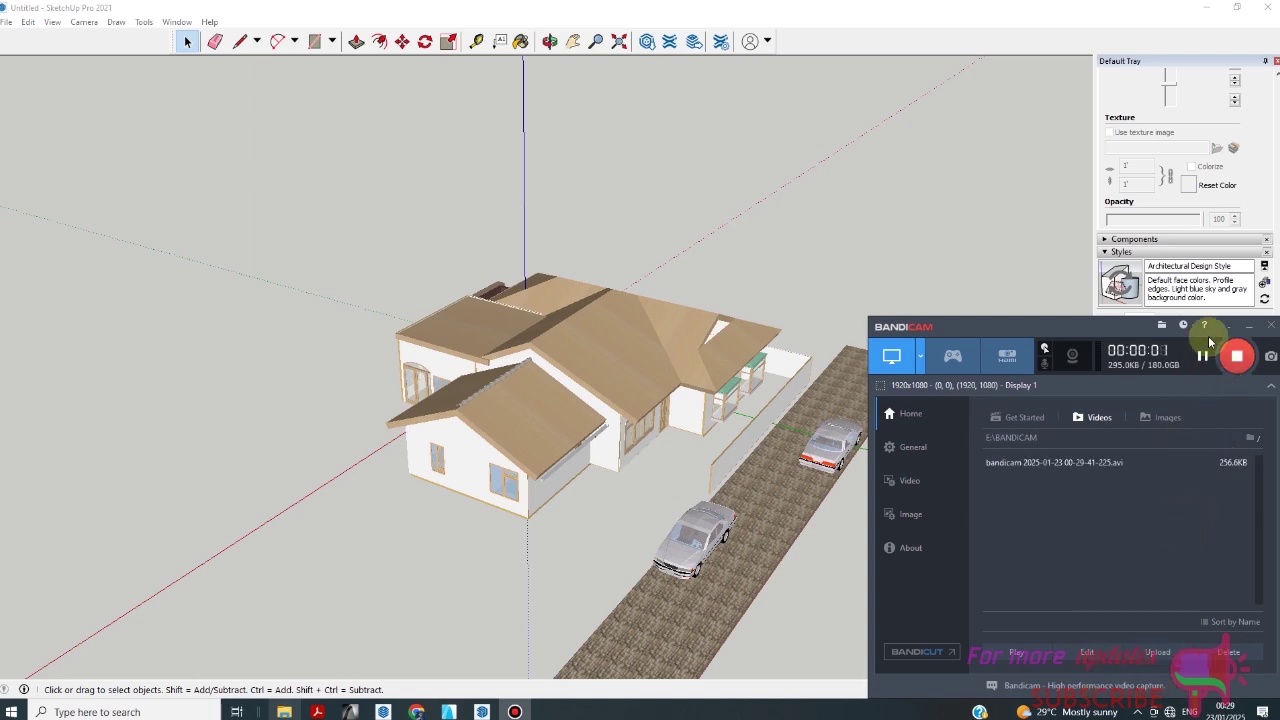
Zoom the view, then switch to the ArchiCAD project and orbit the 3D house to another angle
click(1248, 326)
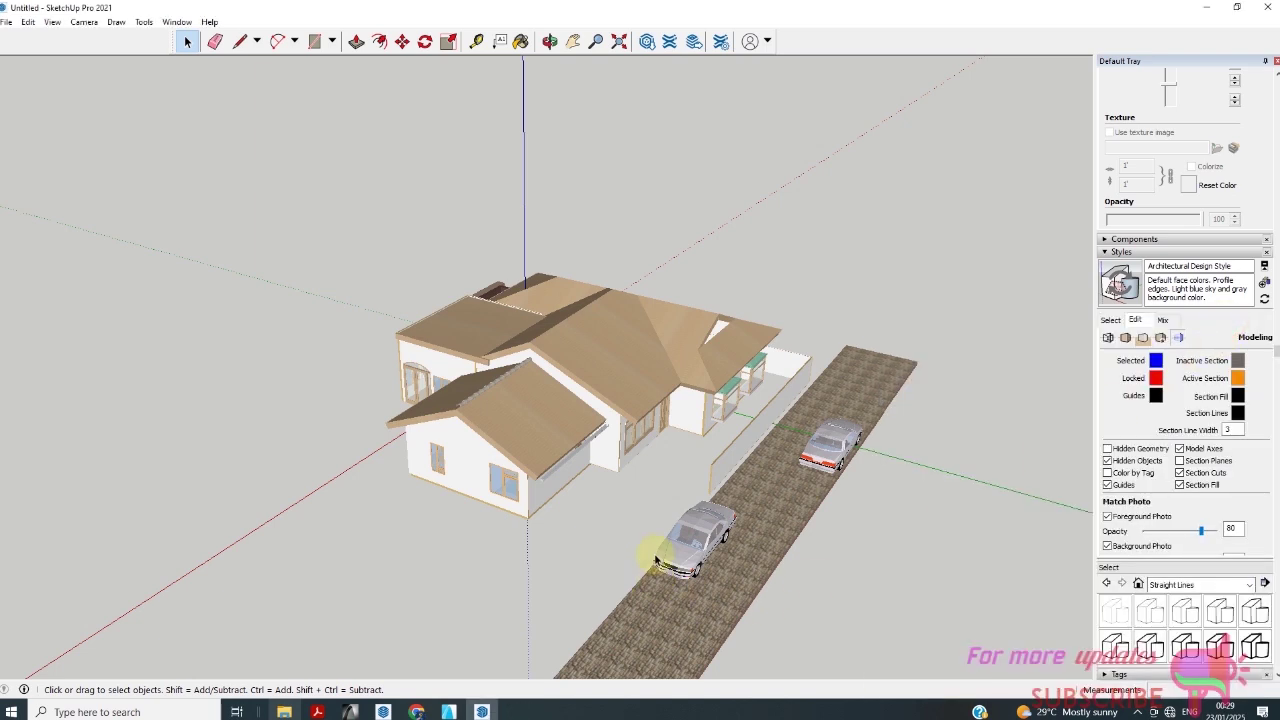
scroll(654, 520, down, 2)
scroll(500, 486, down, 2)
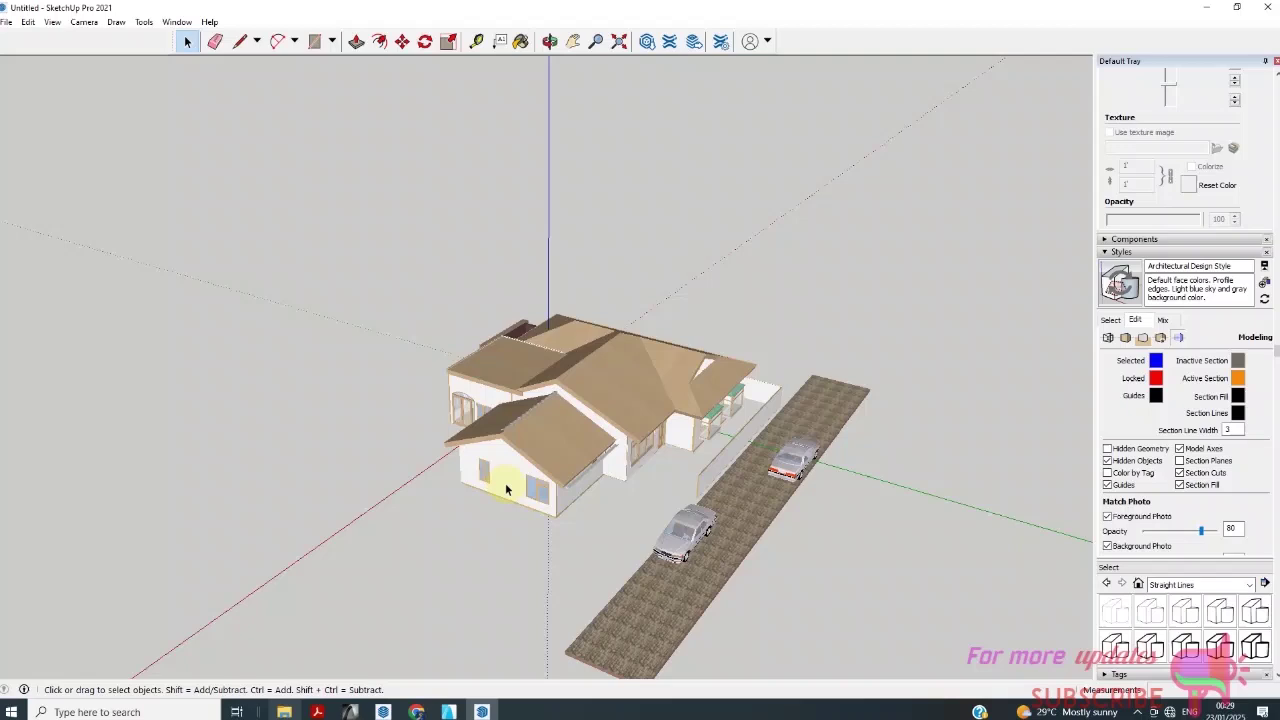
scroll(480, 480, up, 3)
scroll(503, 469, up, 2)
scroll(530, 460, down, 1)
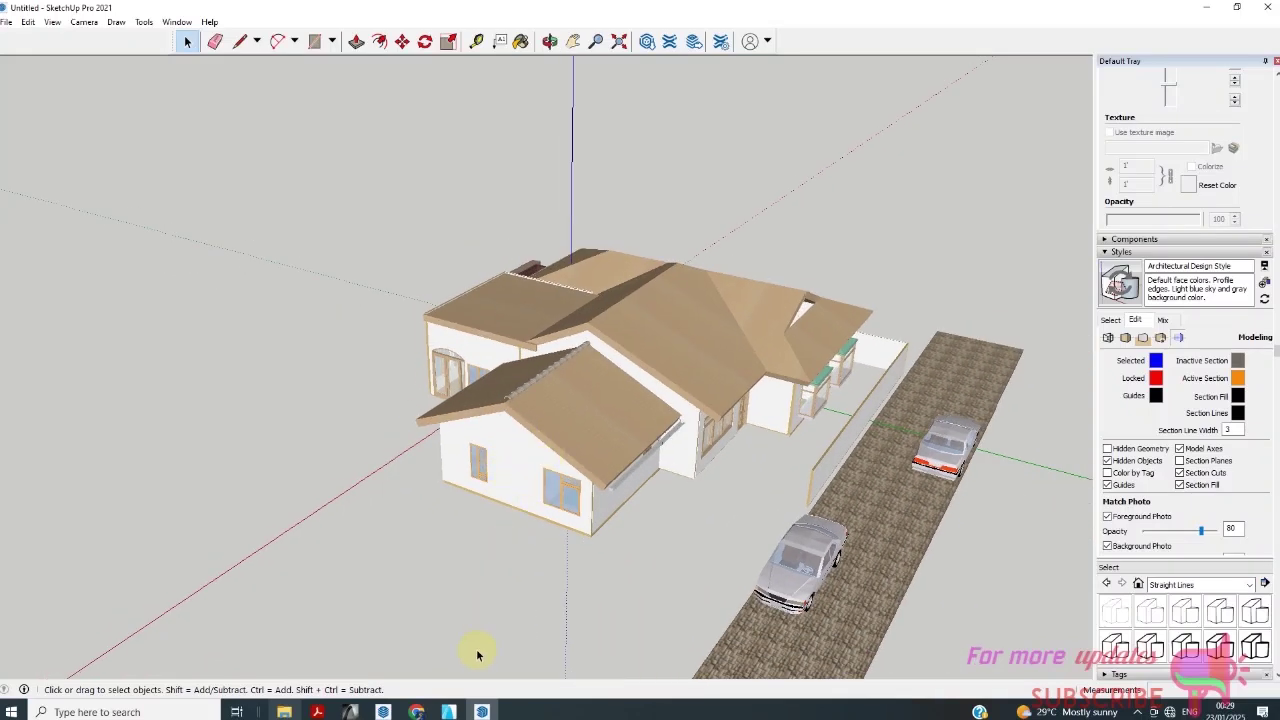
scroll(540, 564, up, 1)
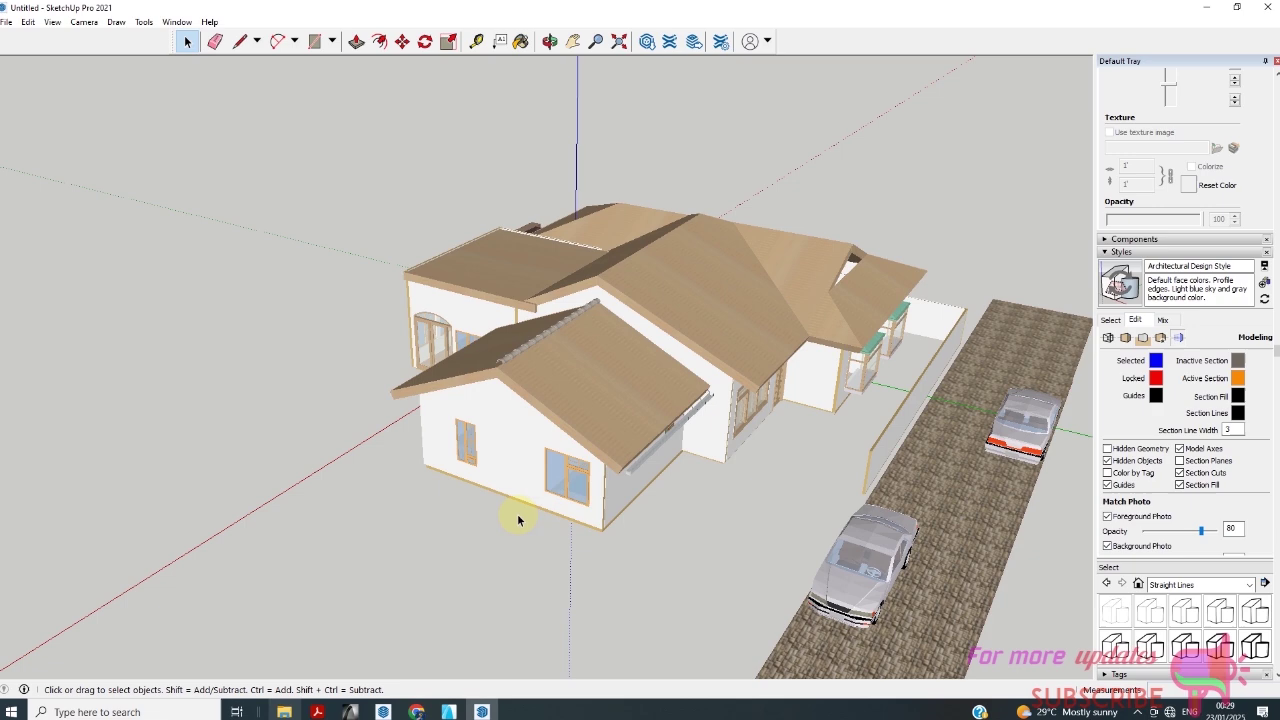
scroll(531, 523, down, 1)
mouse_move(345, 711)
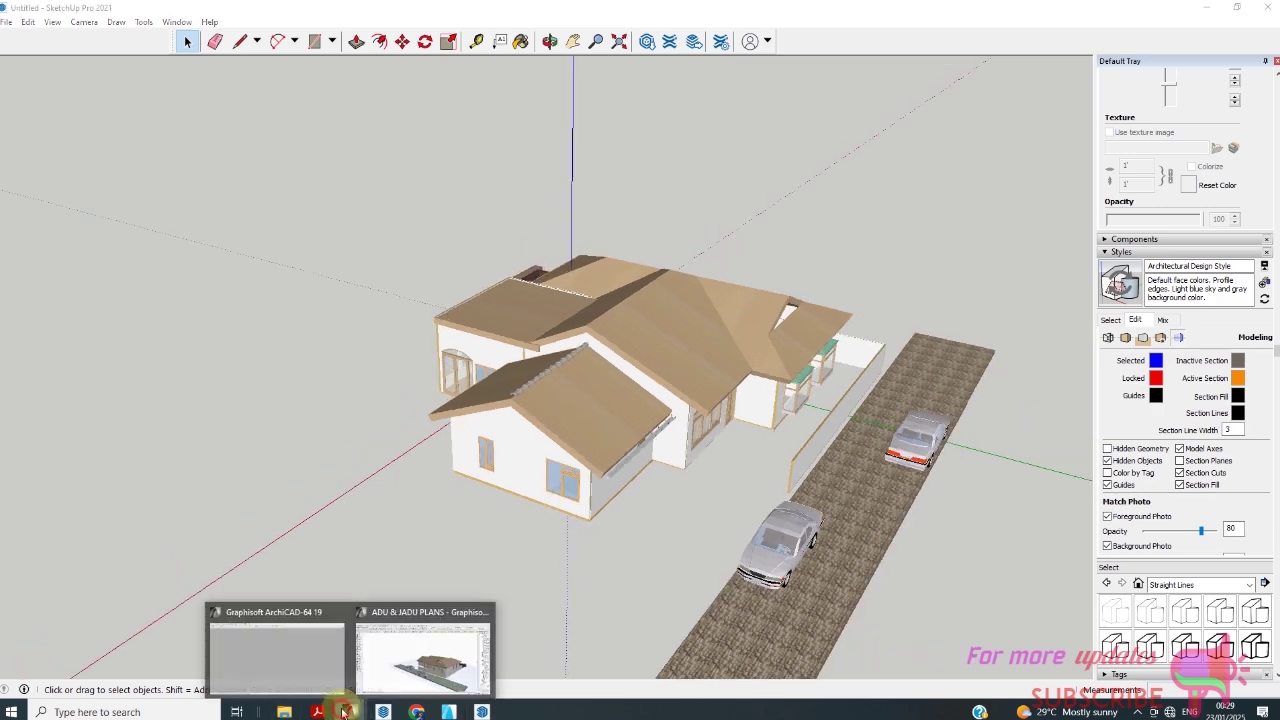
click(428, 643)
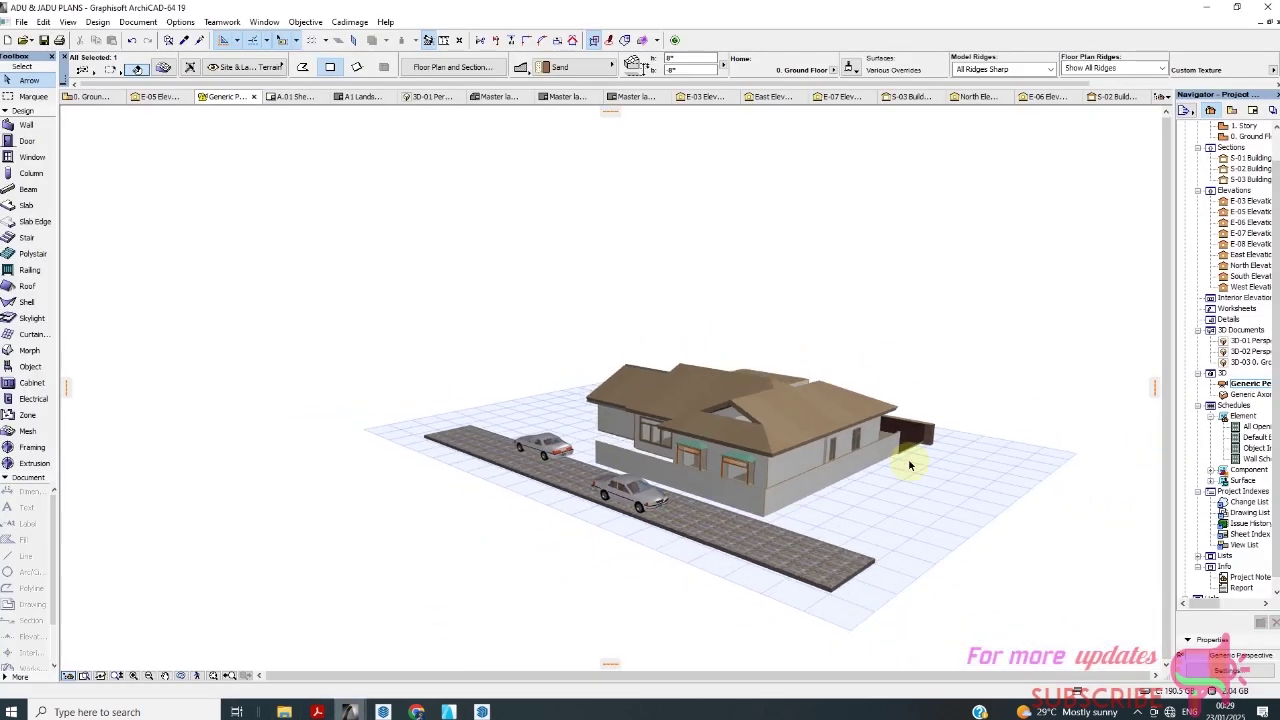
mouse_move(906, 386)
shift+middle_down()
mouse_move(677, 608)
mouse_move(484, 507)
mouse_move(594, 380)
mouse_move(523, 486)
shift+middle_up()
Save the 3D view as a SketchUp (*.skp) file named 'ADU & JADU PLANS EDITED'
click(21, 21)
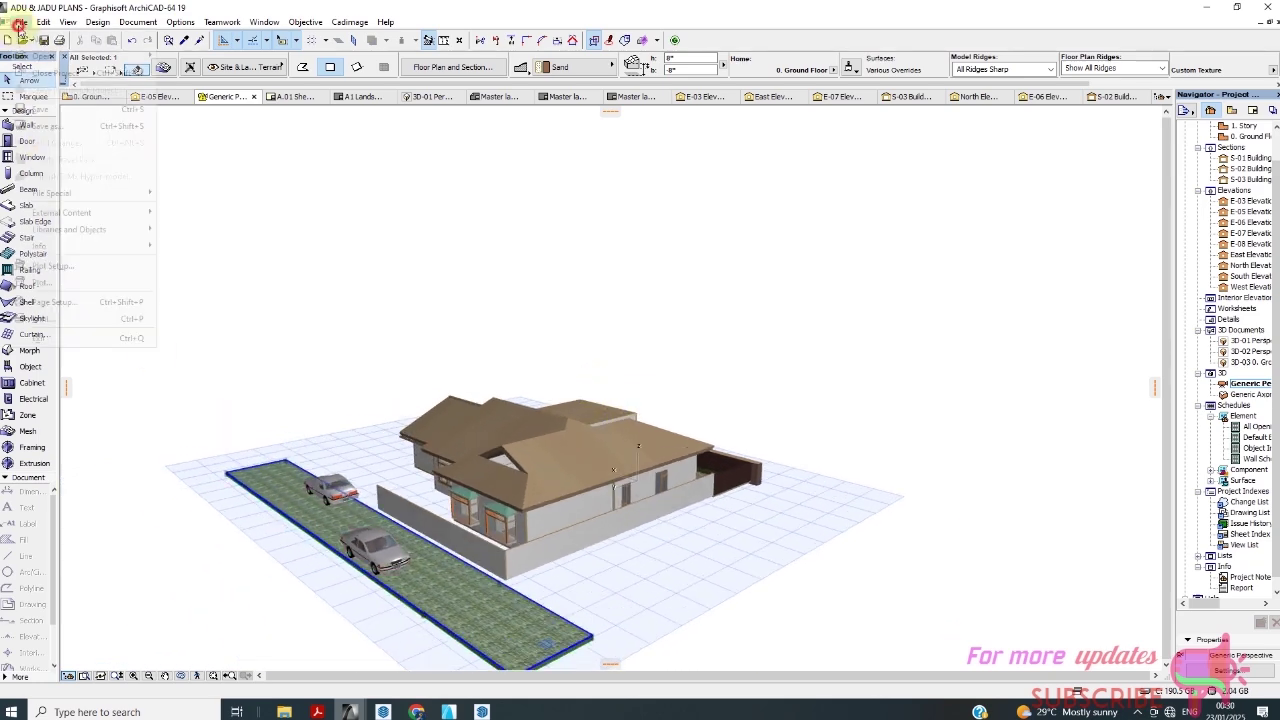
click(40, 126)
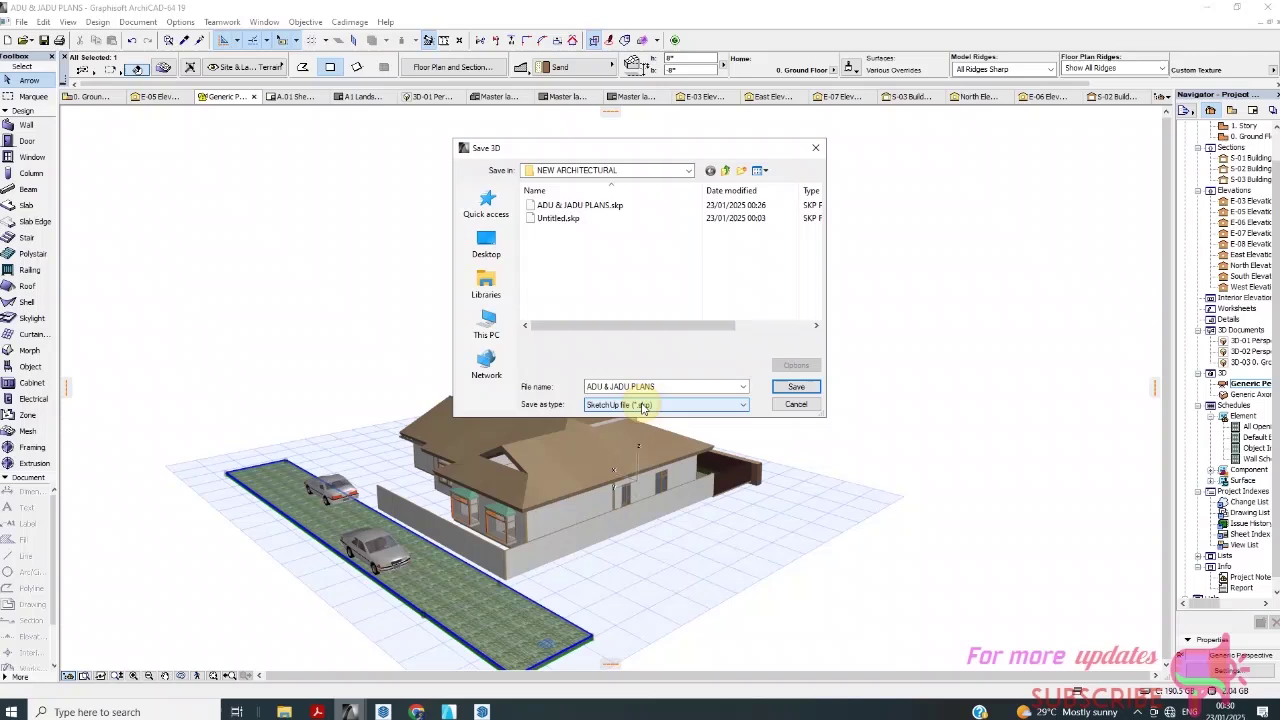
click(642, 405)
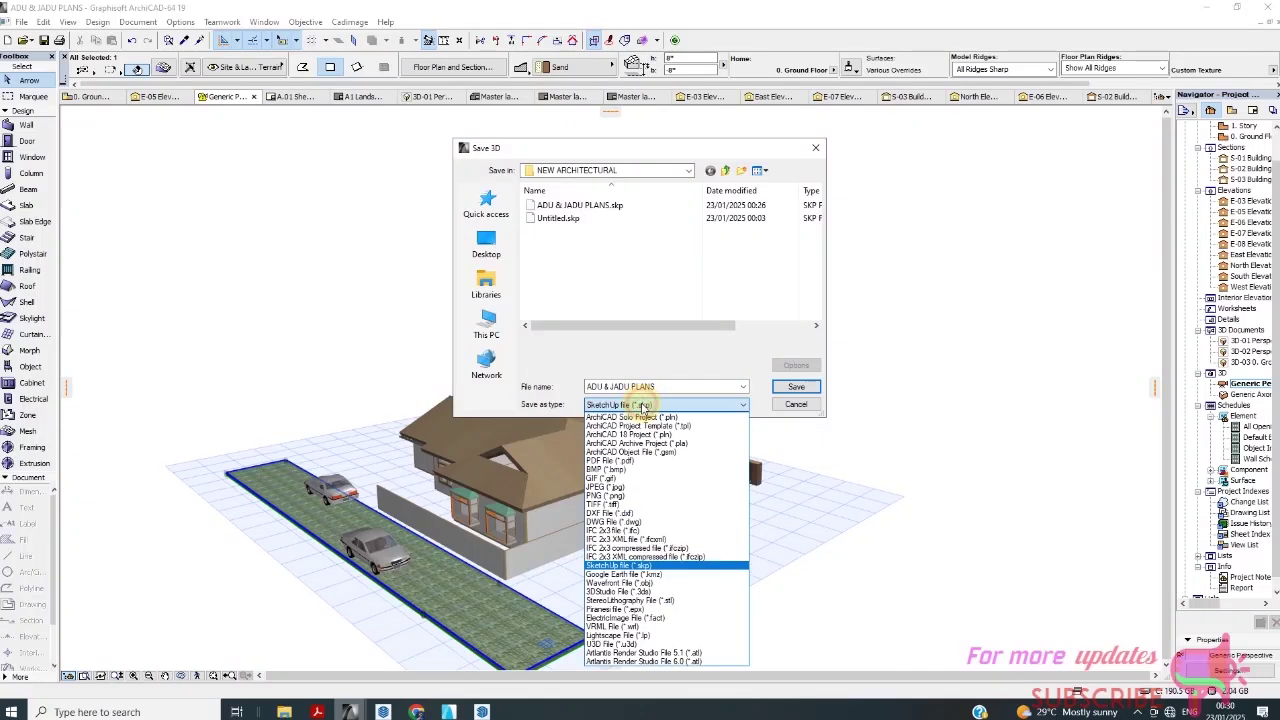
click(645, 565)
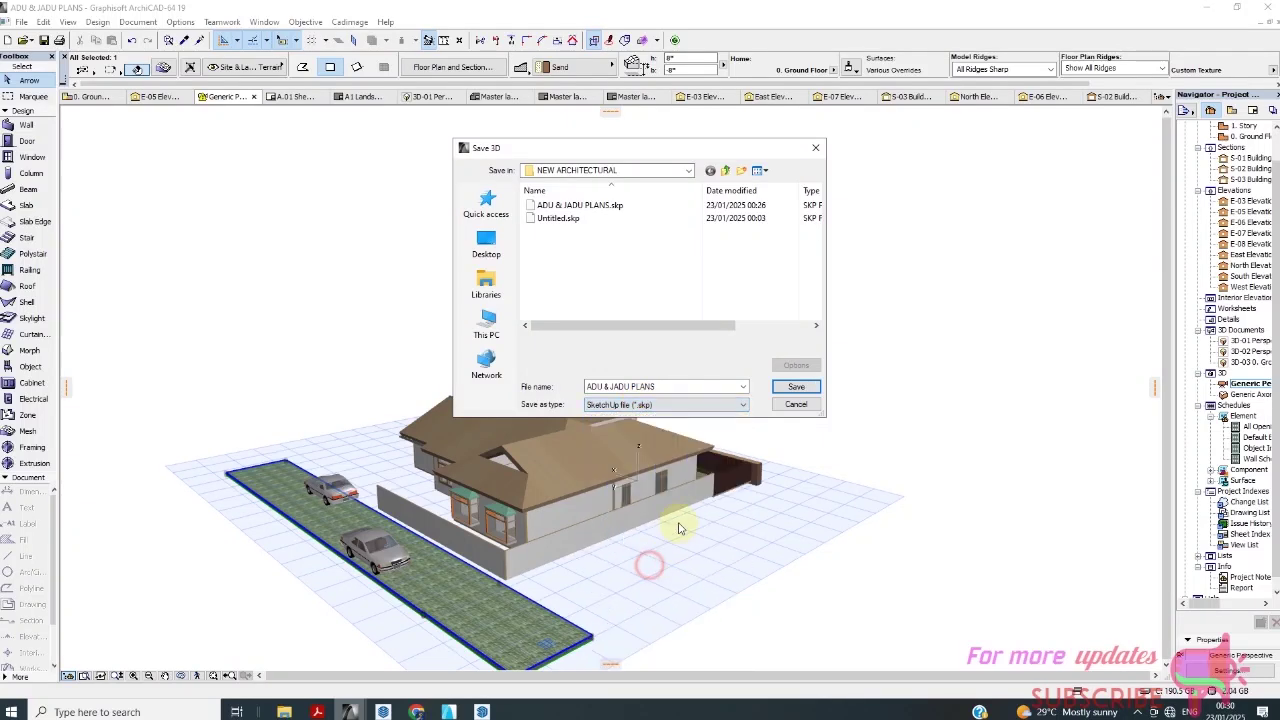
click(663, 386)
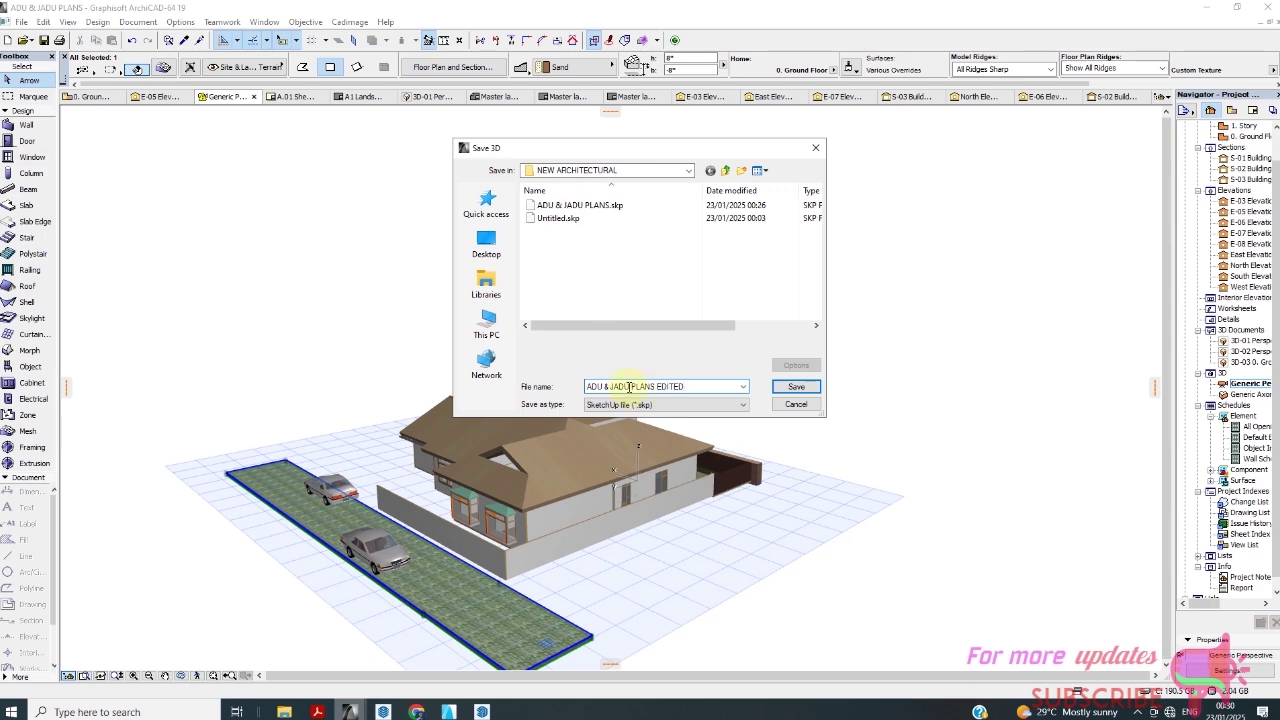
Save the SketchUp export, accepting the options with all element types and layers checked
click(804, 389)
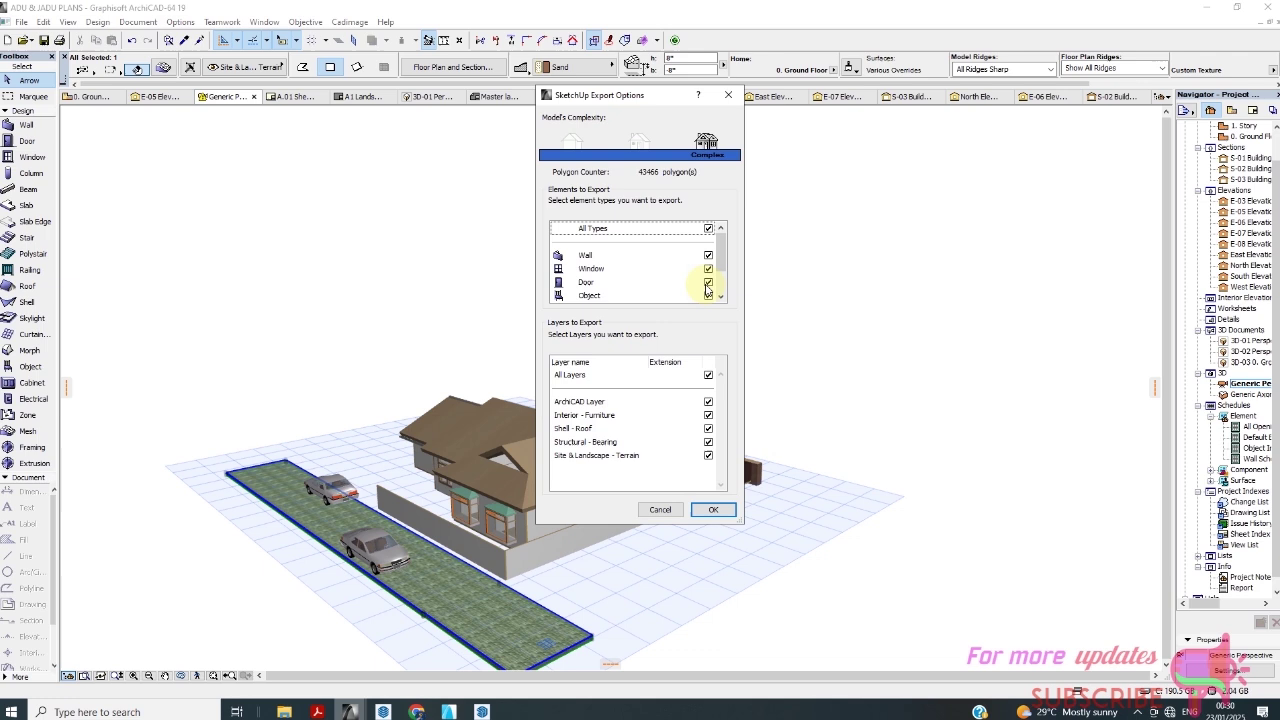
scroll(680, 270, down, 3)
scroll(630, 280, up, 2)
scroll(619, 272, up, 1)
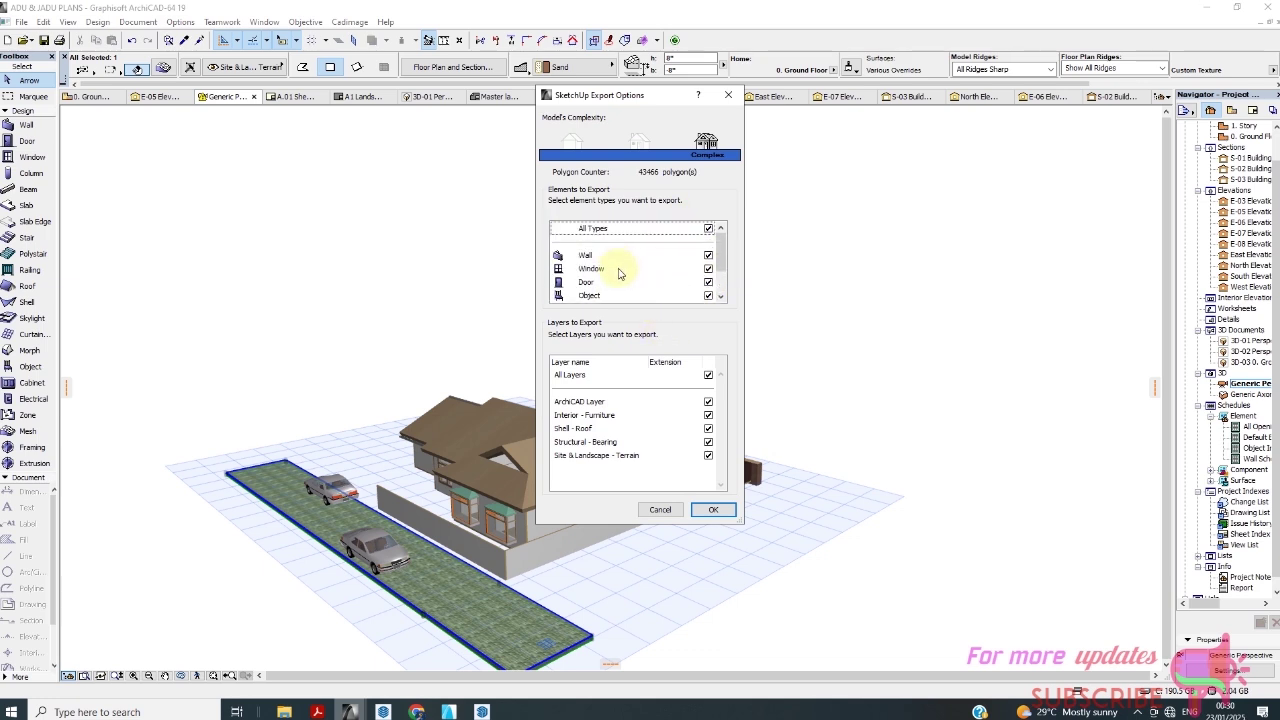
scroll(643, 264, down, 3)
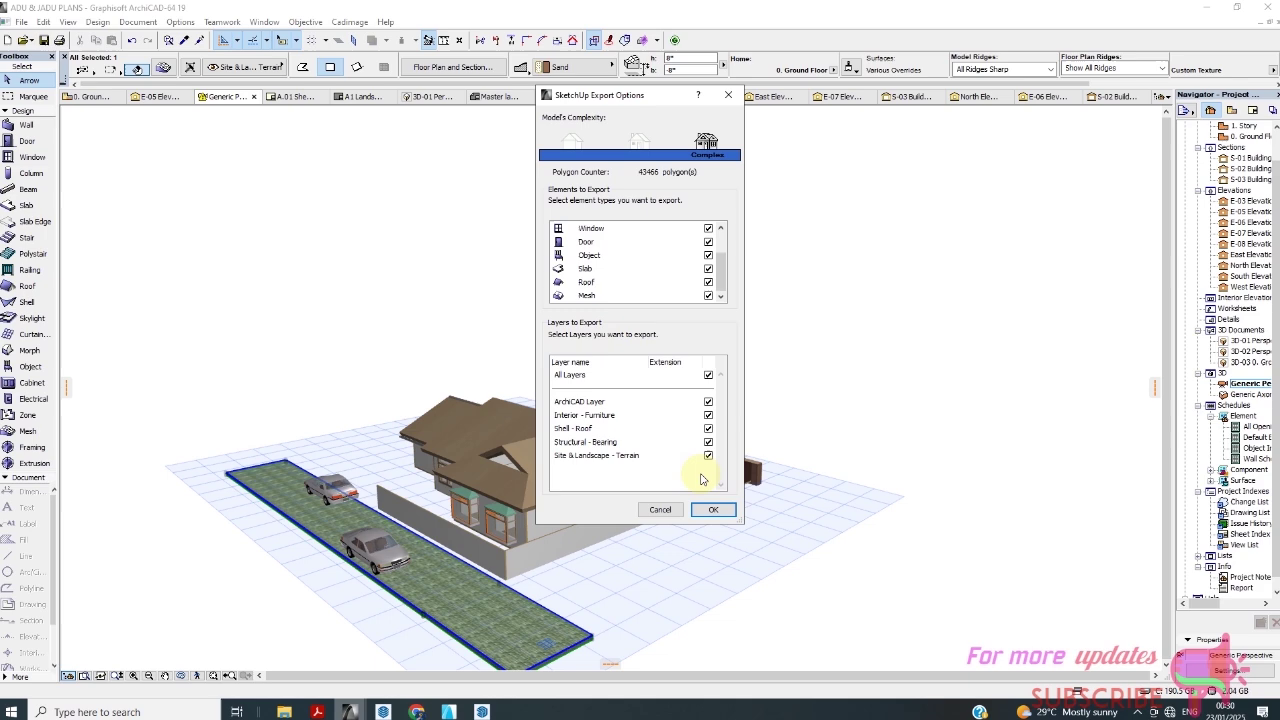
click(710, 510)
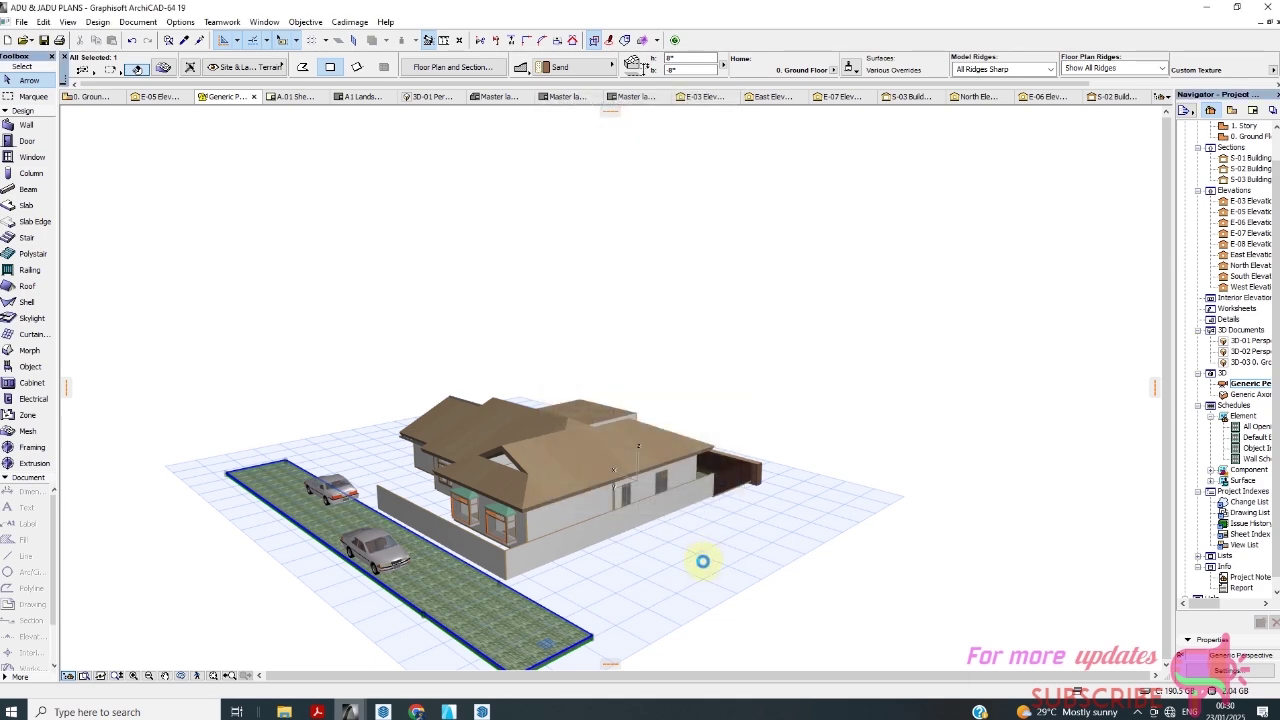
Save the current SketchUp model over Untitled.skp and start a new model from a template
click(481, 712)
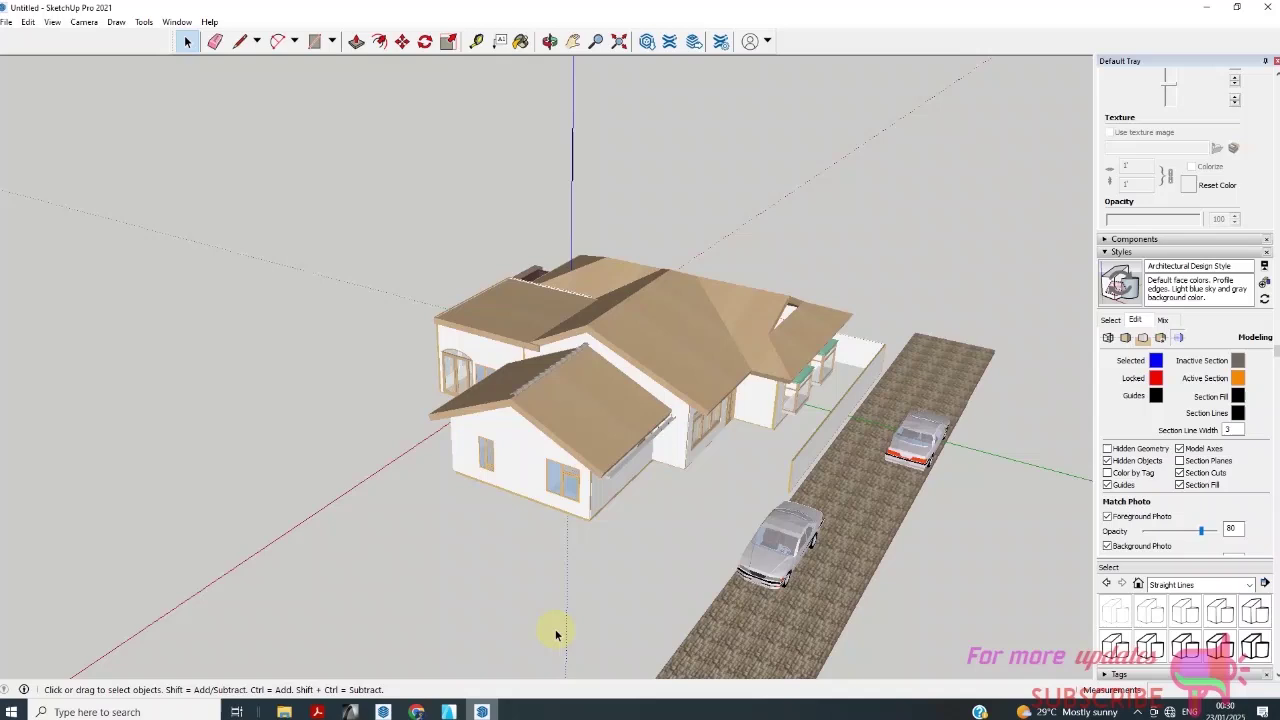
click(7, 22)
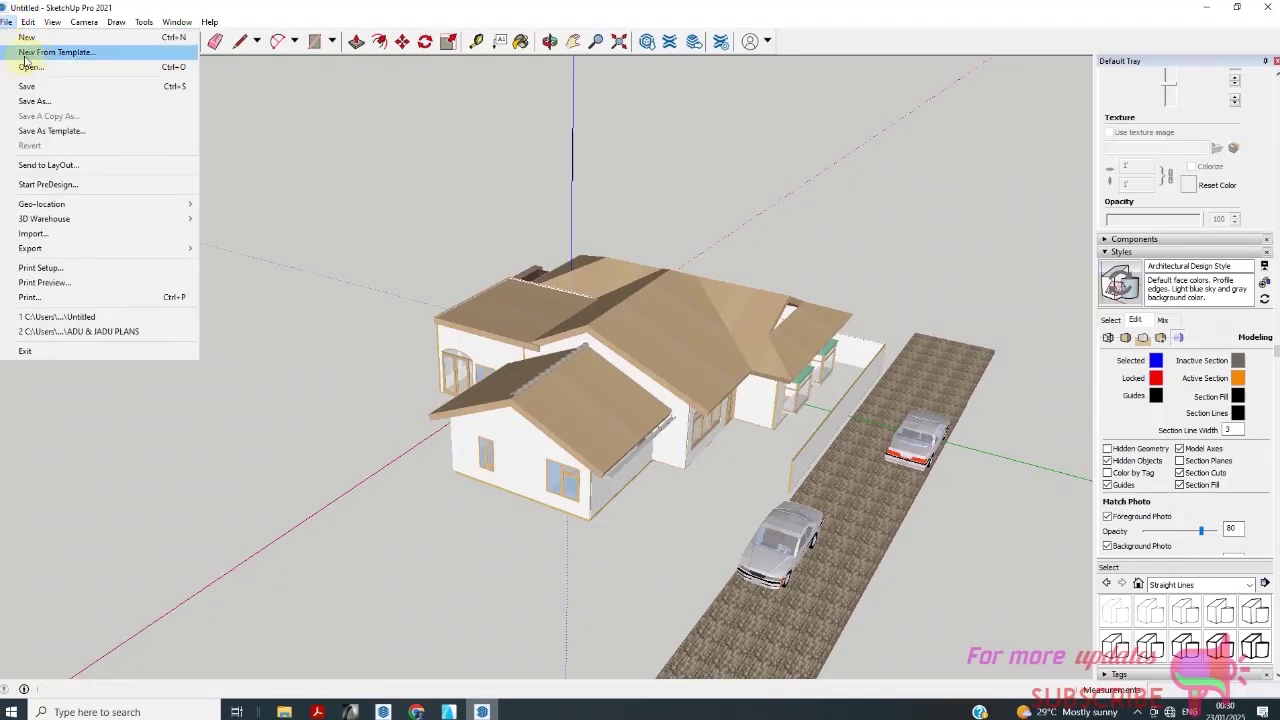
click(35, 54)
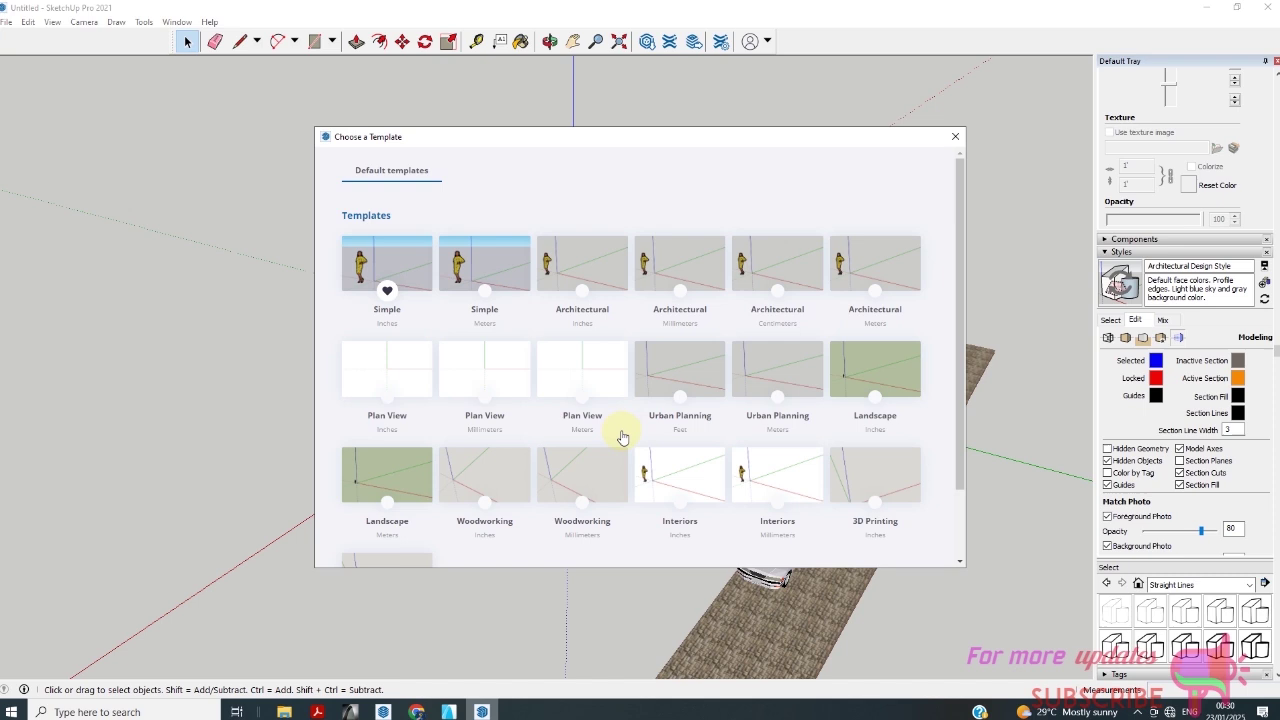
click(577, 280)
click(588, 382)
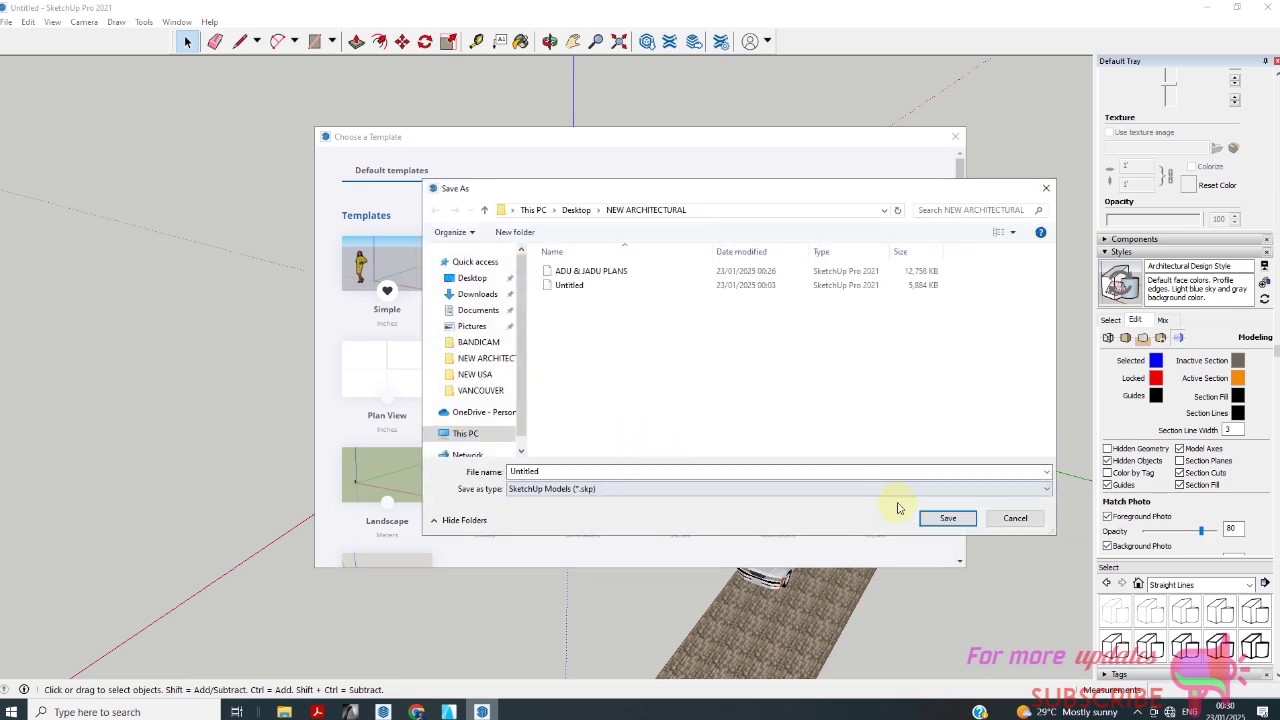
click(950, 518)
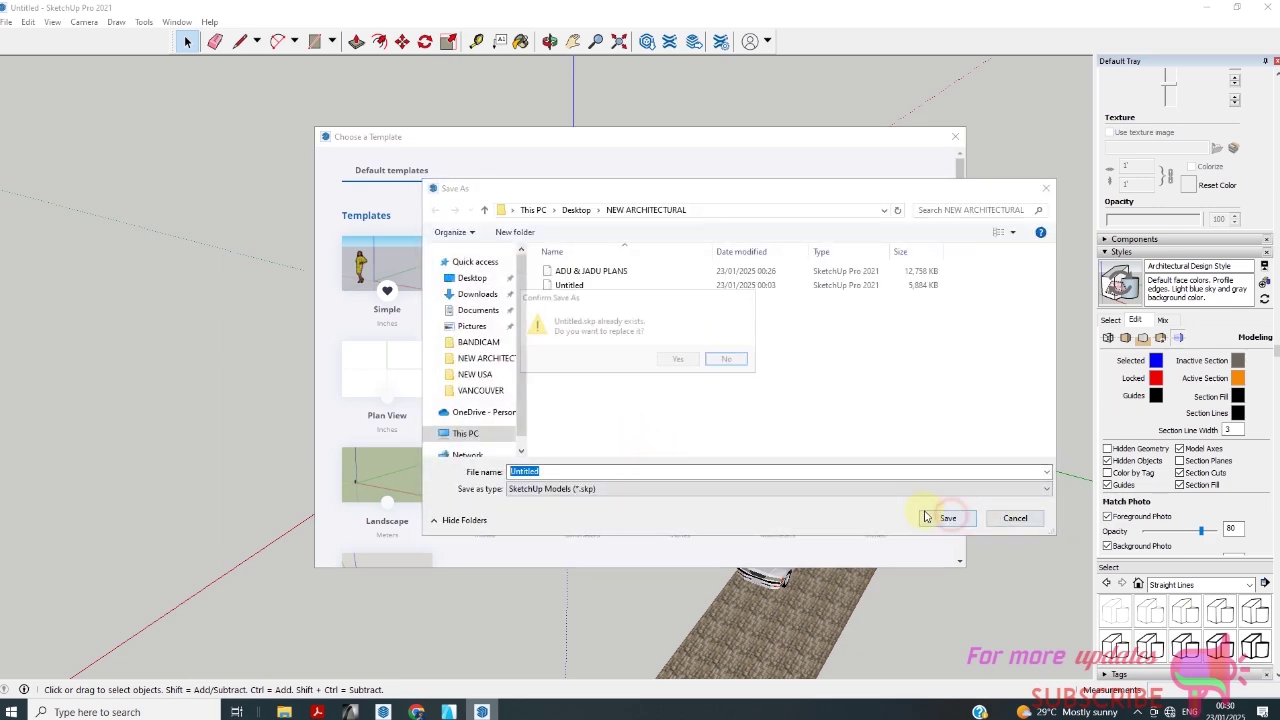
click(676, 364)
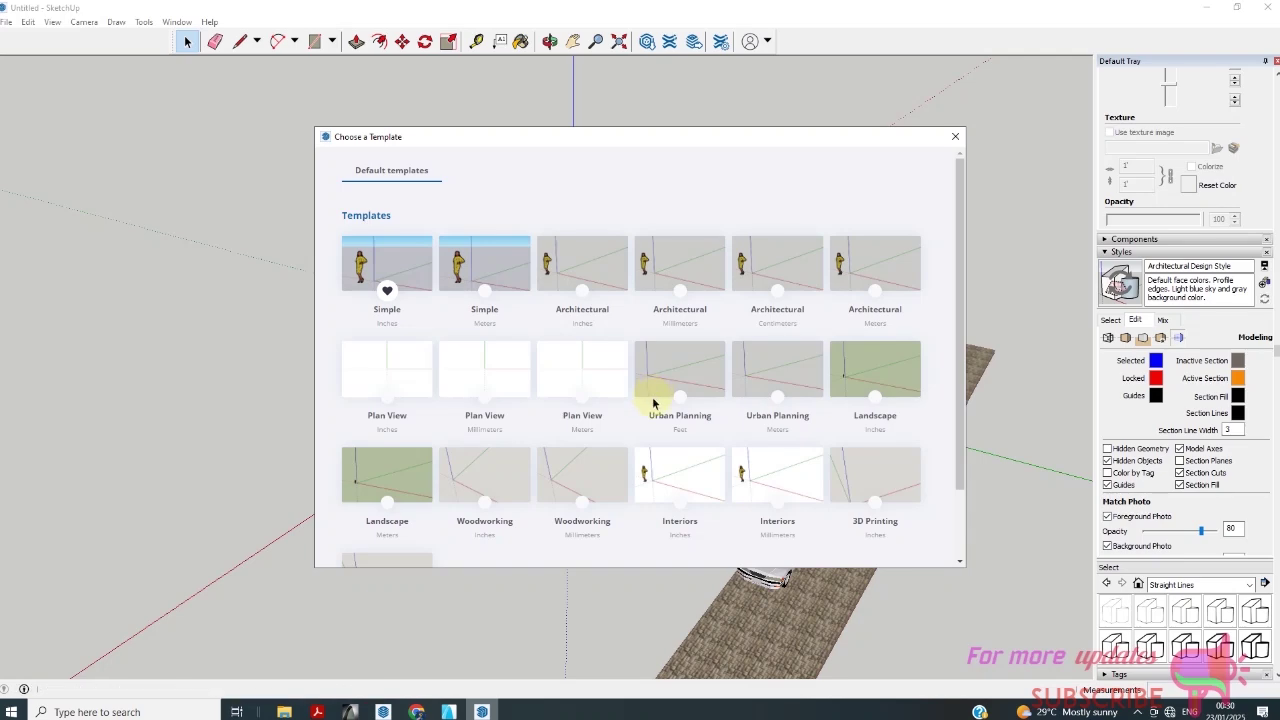
click(652, 403)
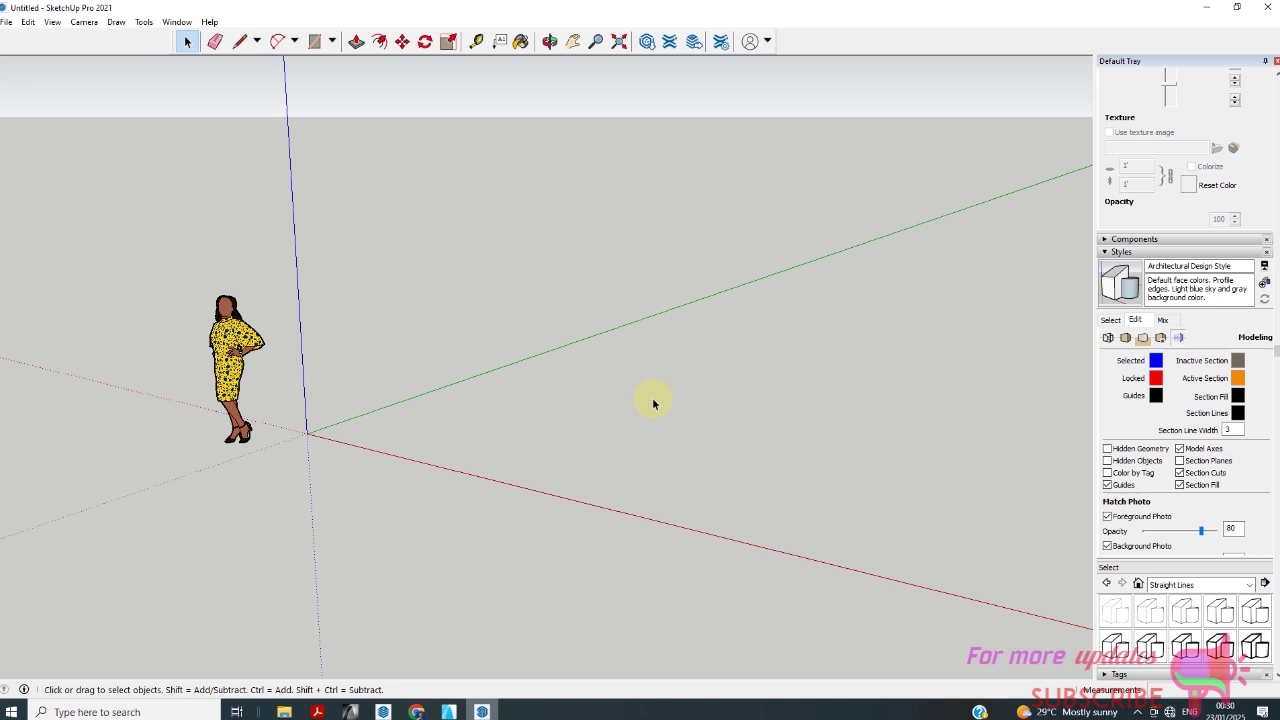
Orbit around the scale figure in SketchUp, then bring ArchiCAD forward while the export finishes
mouse_move(652, 397)
middle_down()
mouse_move(348, 368)
mouse_move(434, 375)
middle_up()
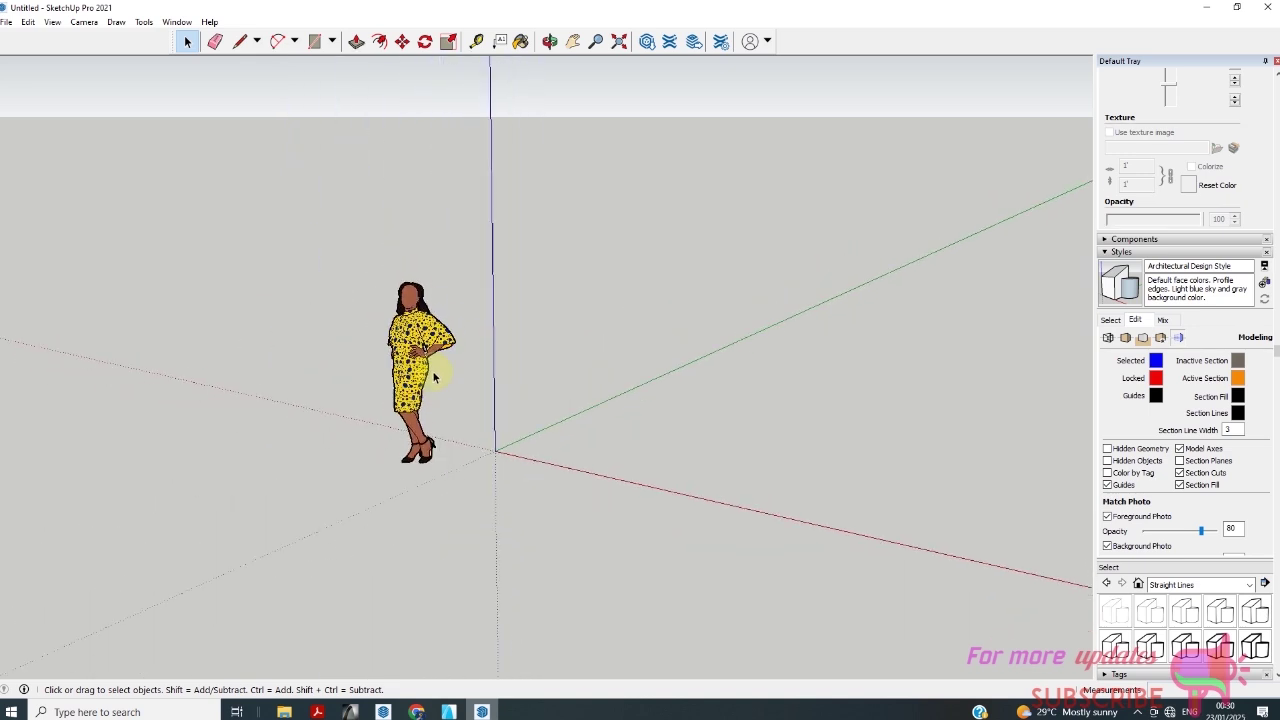
middle_drag(434, 375, 473, 600)
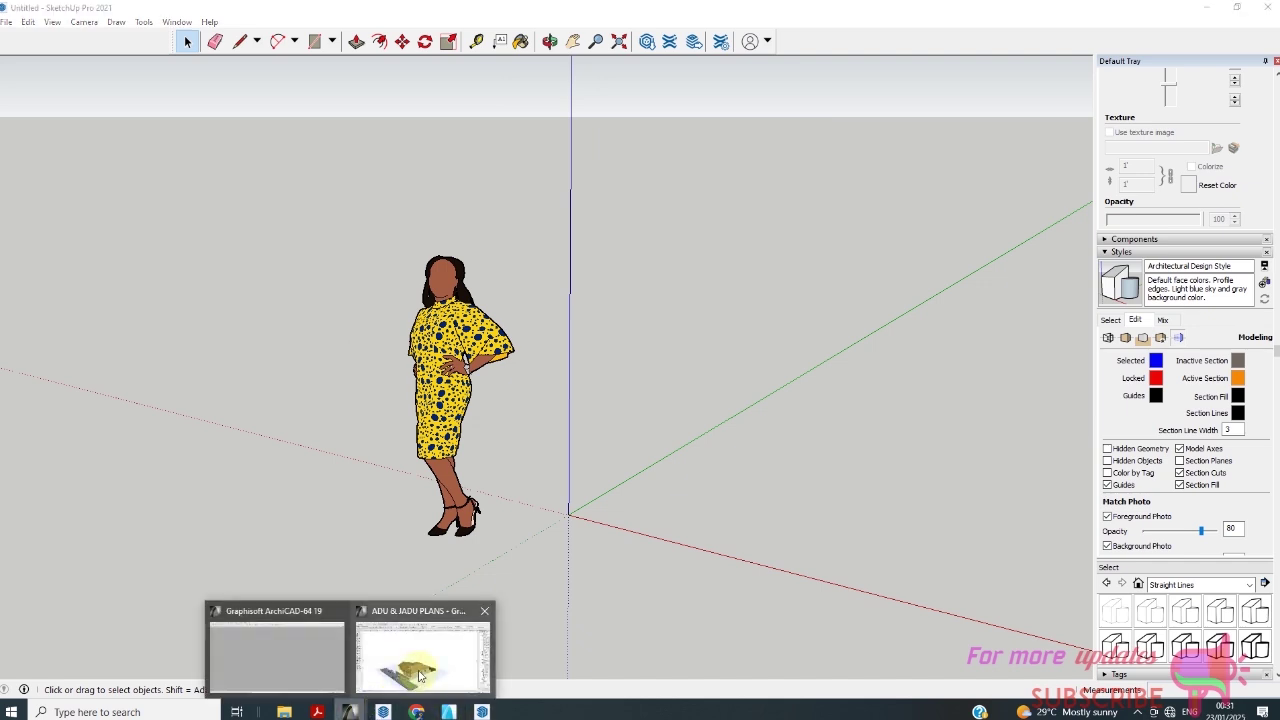
click(417, 668)
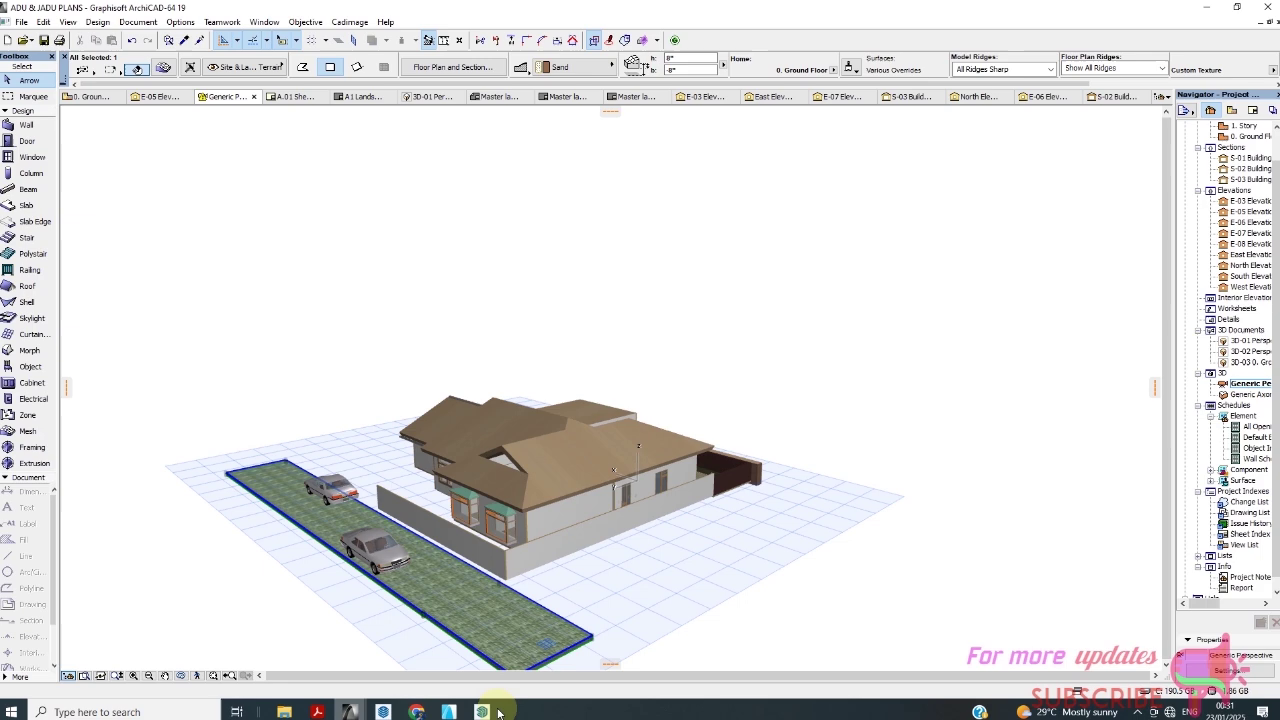
Back in SketchUp, open the exported 'ADU & JADU PLANS EDITED' model file
click(486, 668)
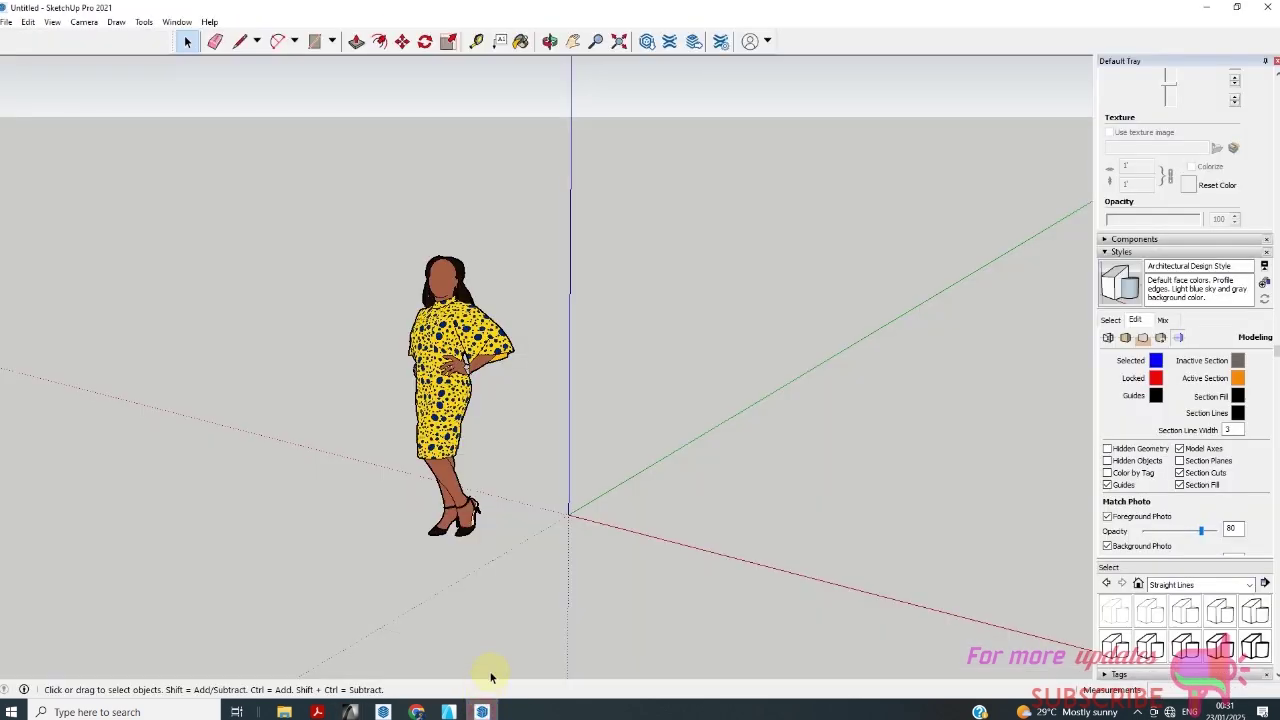
click(6, 21)
click(35, 67)
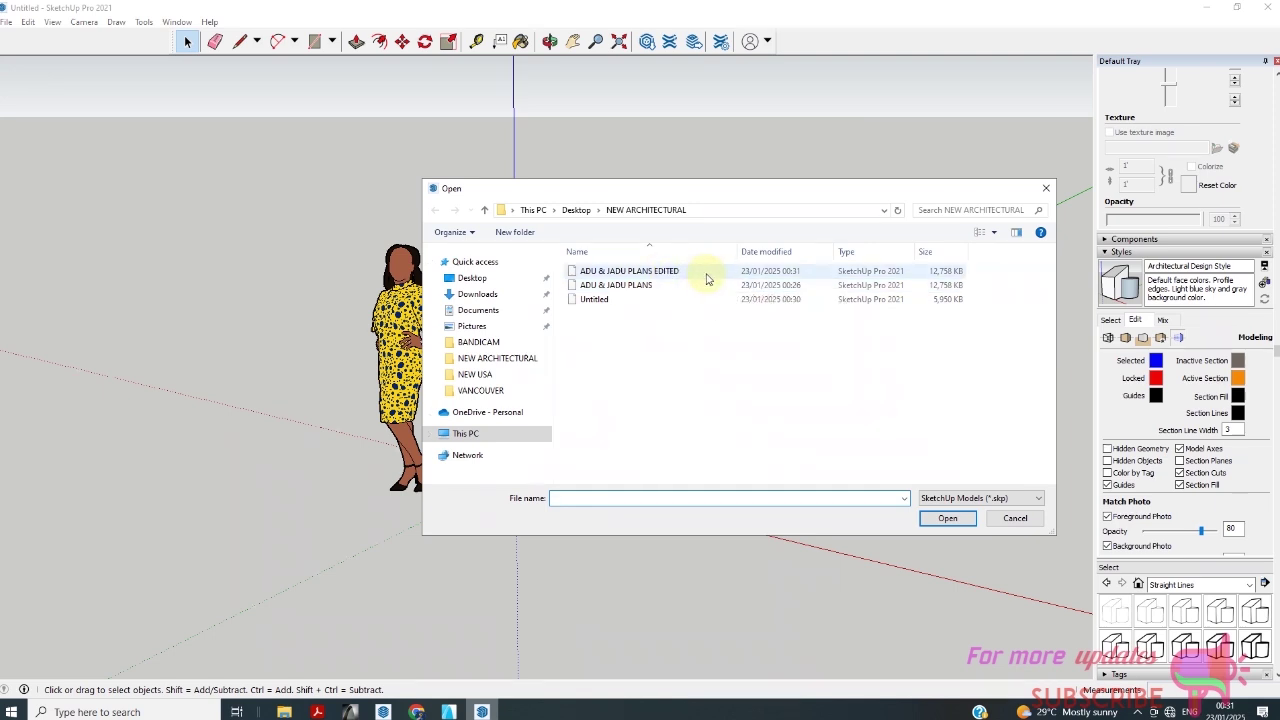
mouse_move(616, 285)
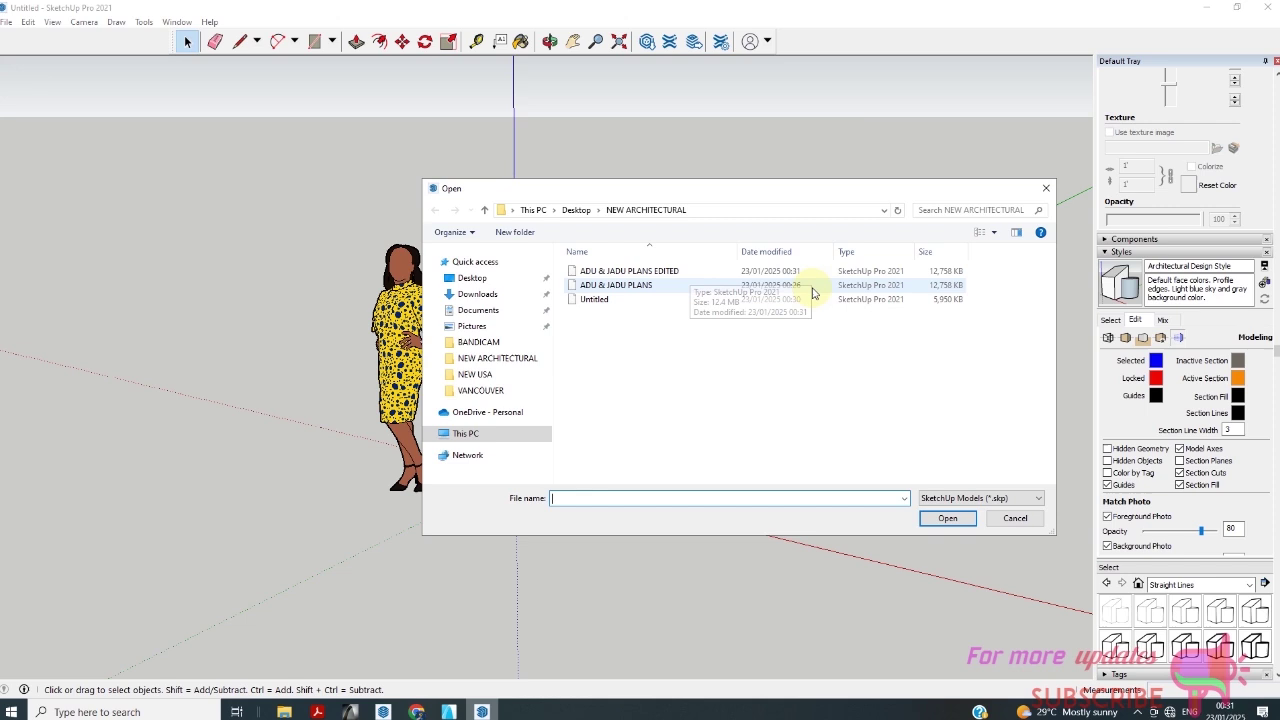
click(660, 278)
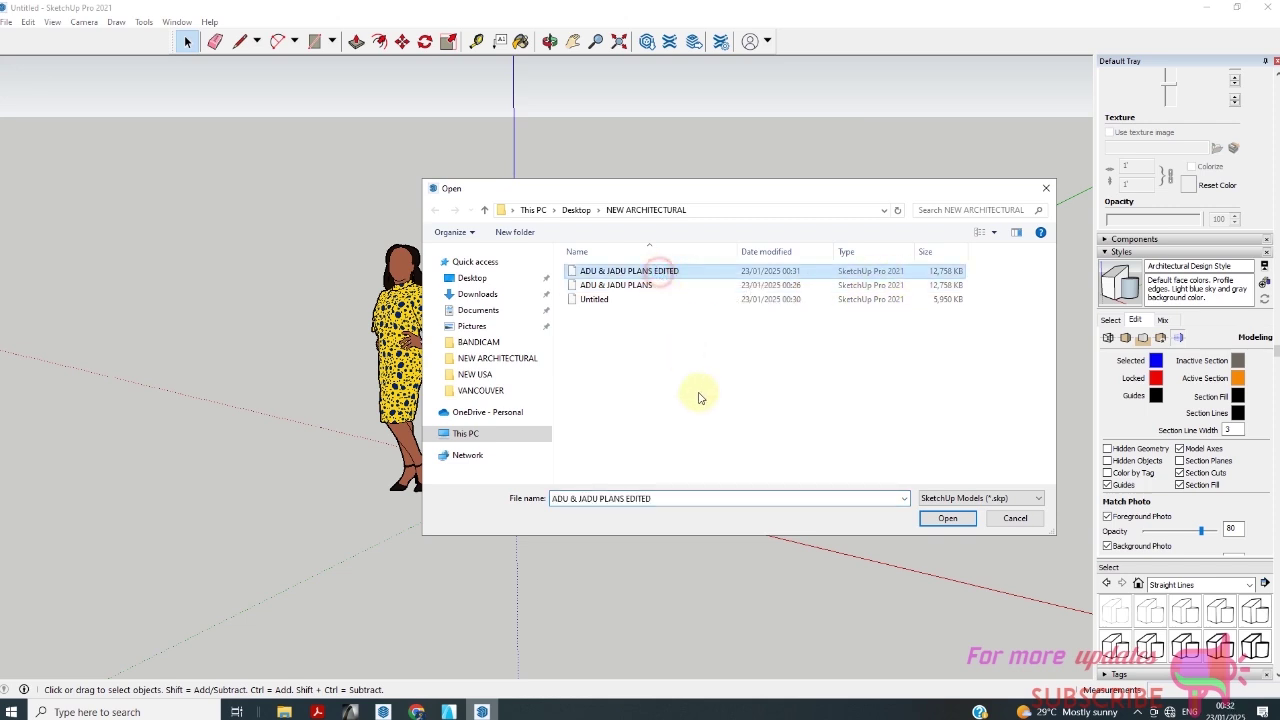
click(947, 518)
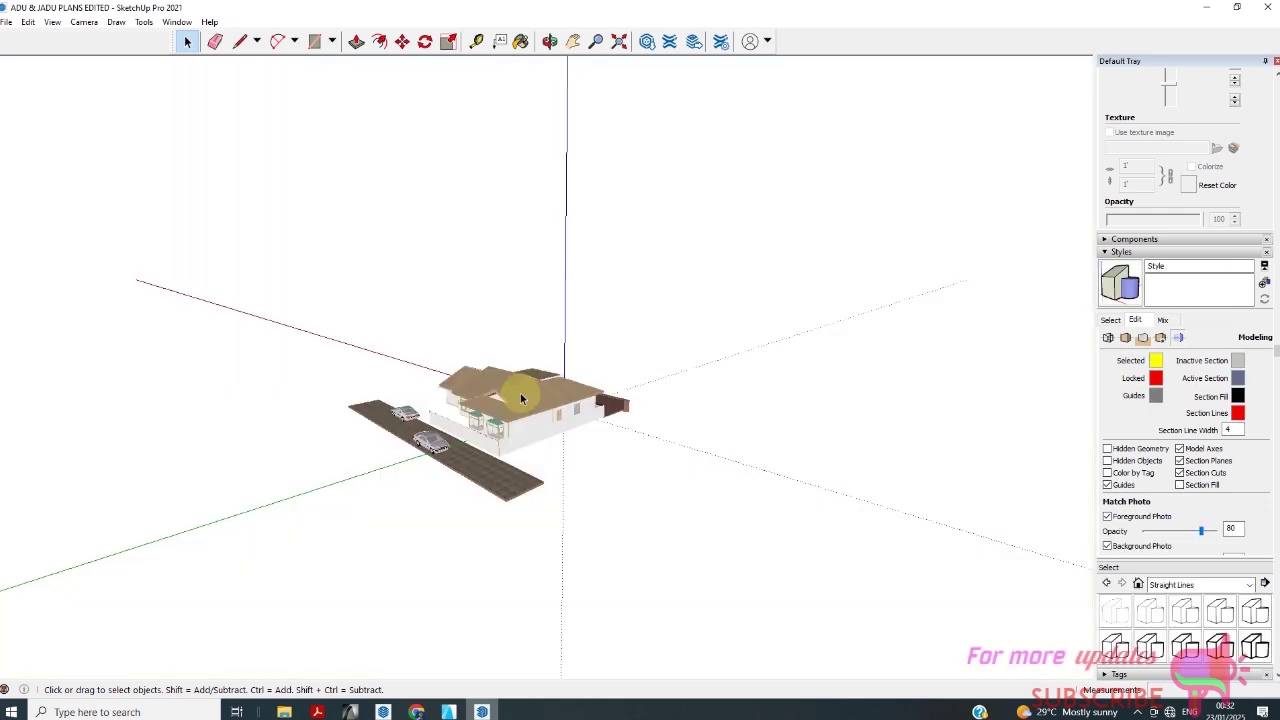
Orbit and zoom to inspect the house, roof, driveway and both parked cars from several angles
mouse_move(520, 393)
middle_down()
mouse_move(518, 435)
mouse_move(528, 400)
middle_up()
scroll(451, 425, up, 3)
scroll(451, 419, up, 3)
scroll(473, 391, down, 3)
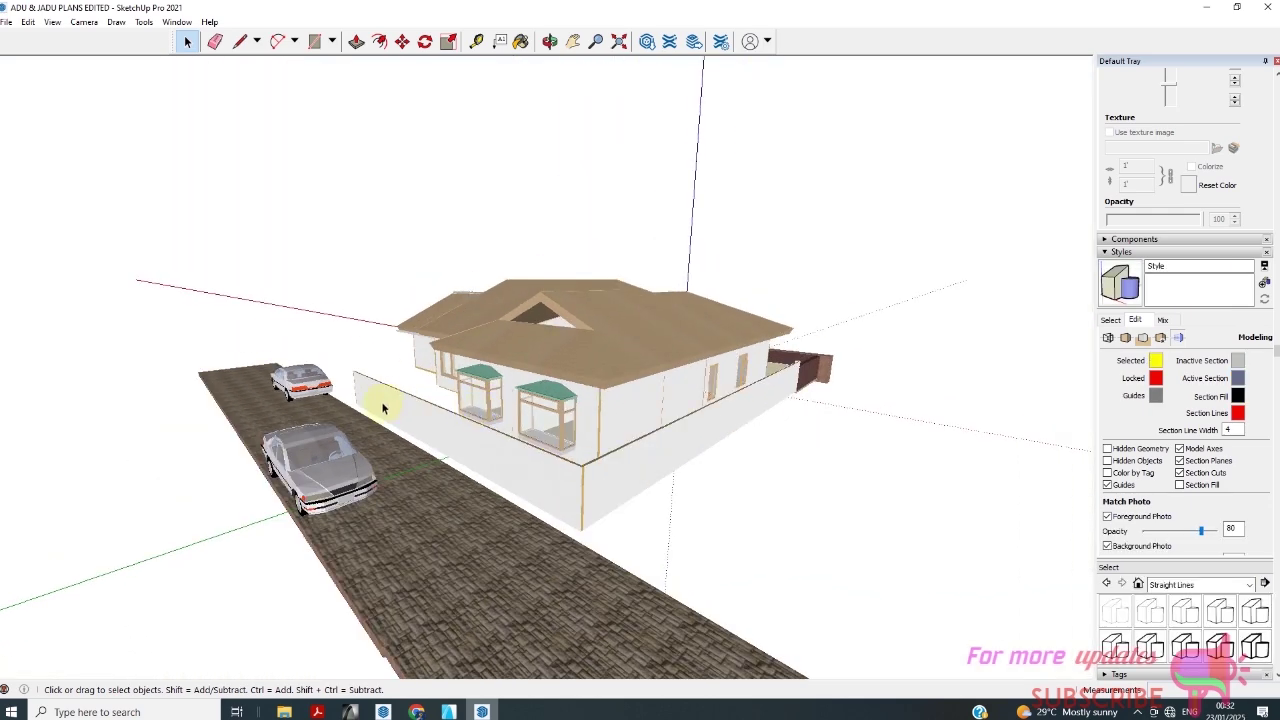
mouse_move(381, 401)
middle_down()
mouse_move(794, 420)
mouse_move(402, 363)
mouse_move(766, 303)
mouse_move(529, 486)
middle_up()
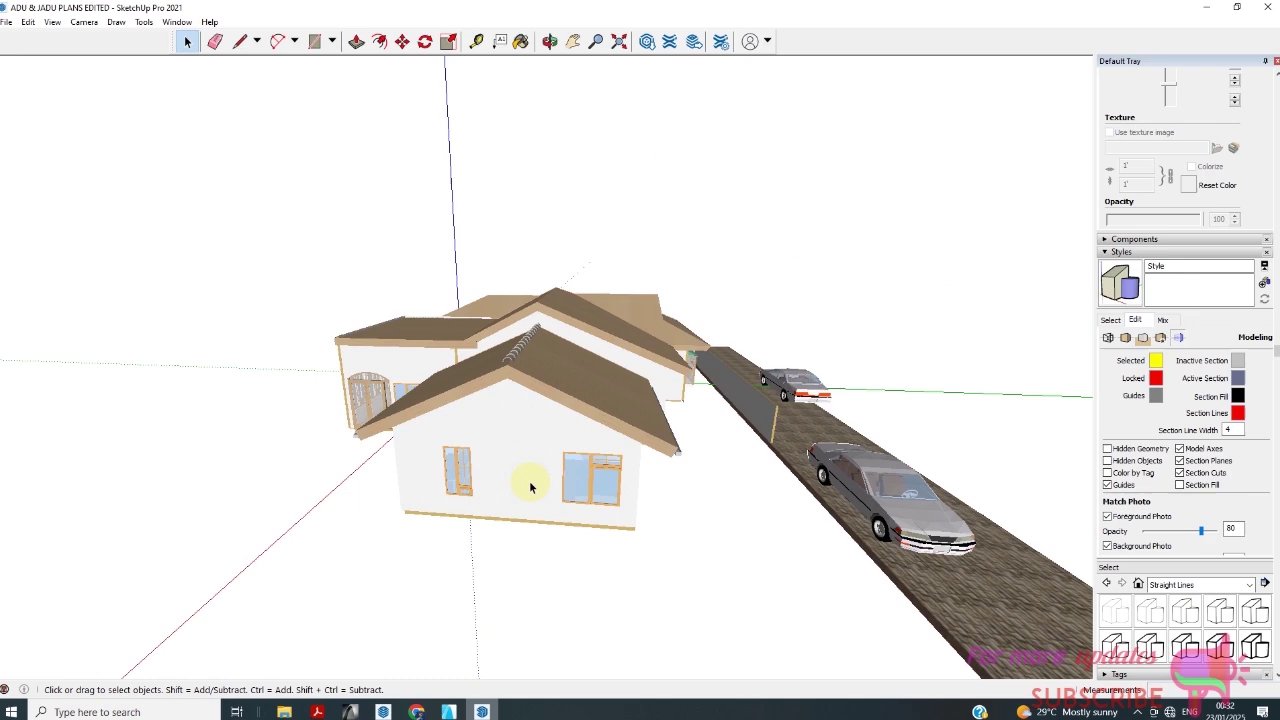
scroll(507, 505, up, 1)
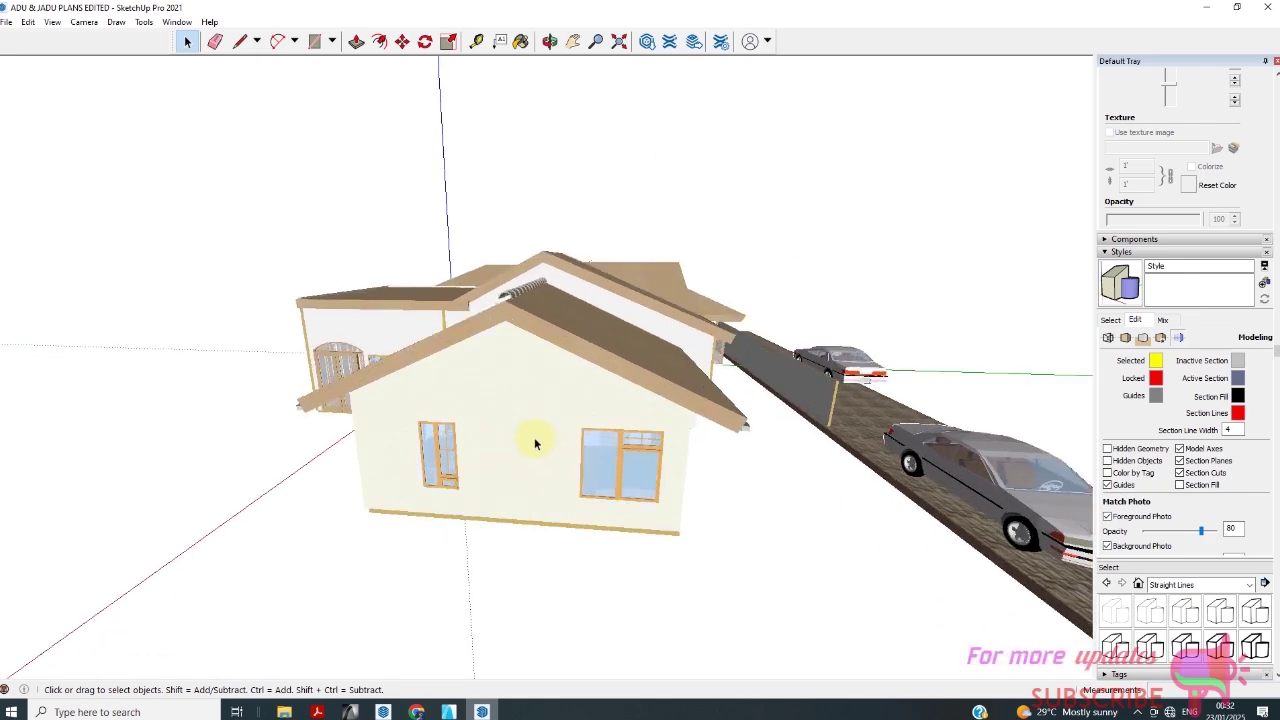
scroll(535, 443, down, 3)
mouse_move(523, 443)
middle_down()
mouse_move(757, 451)
mouse_move(563, 529)
mouse_move(702, 477)
mouse_move(686, 357)
mouse_move(651, 429)
mouse_move(743, 529)
mouse_move(527, 458)
mouse_move(657, 400)
middle_up()
scroll(200, 289, down, 5)
click(6, 22)
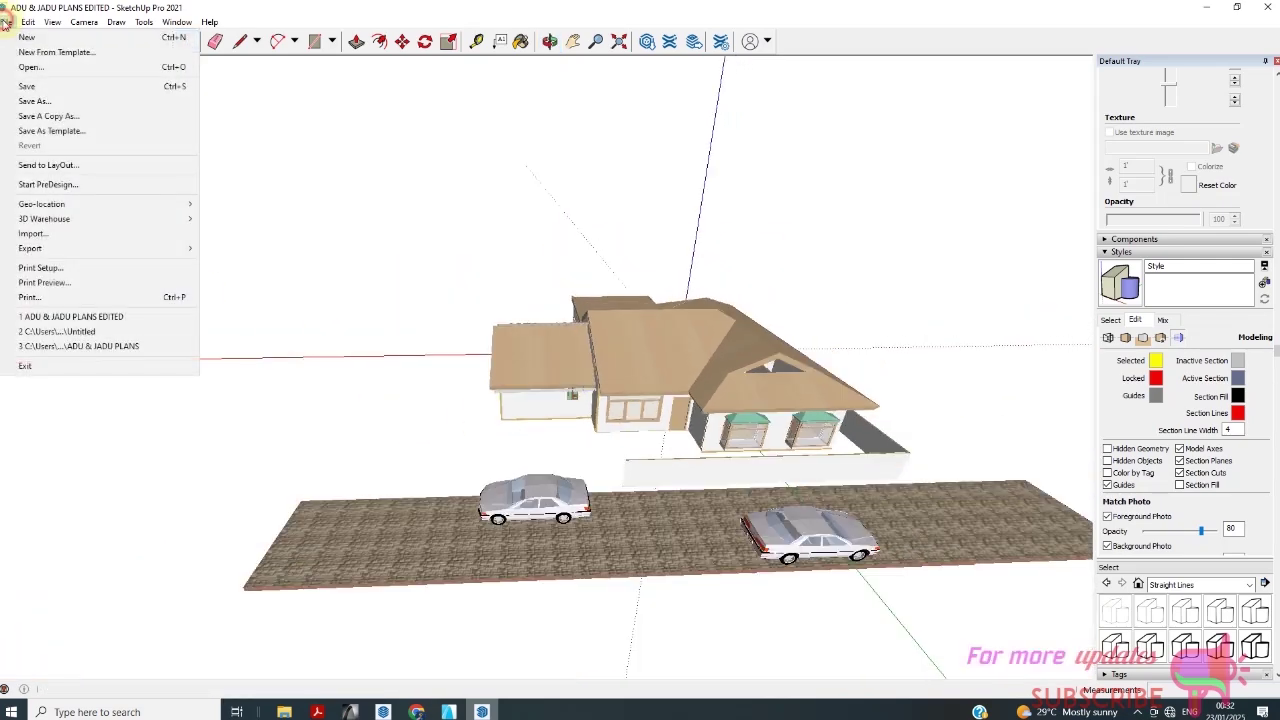
click(60, 238)
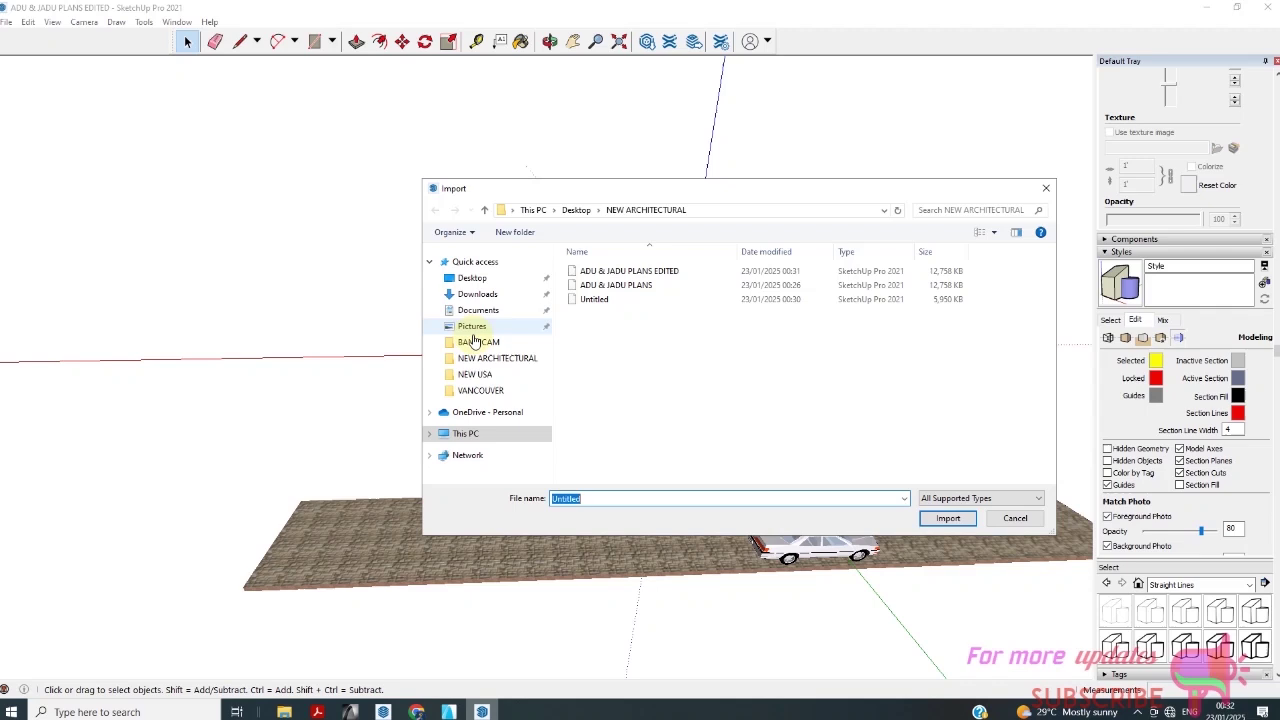
click(626, 271)
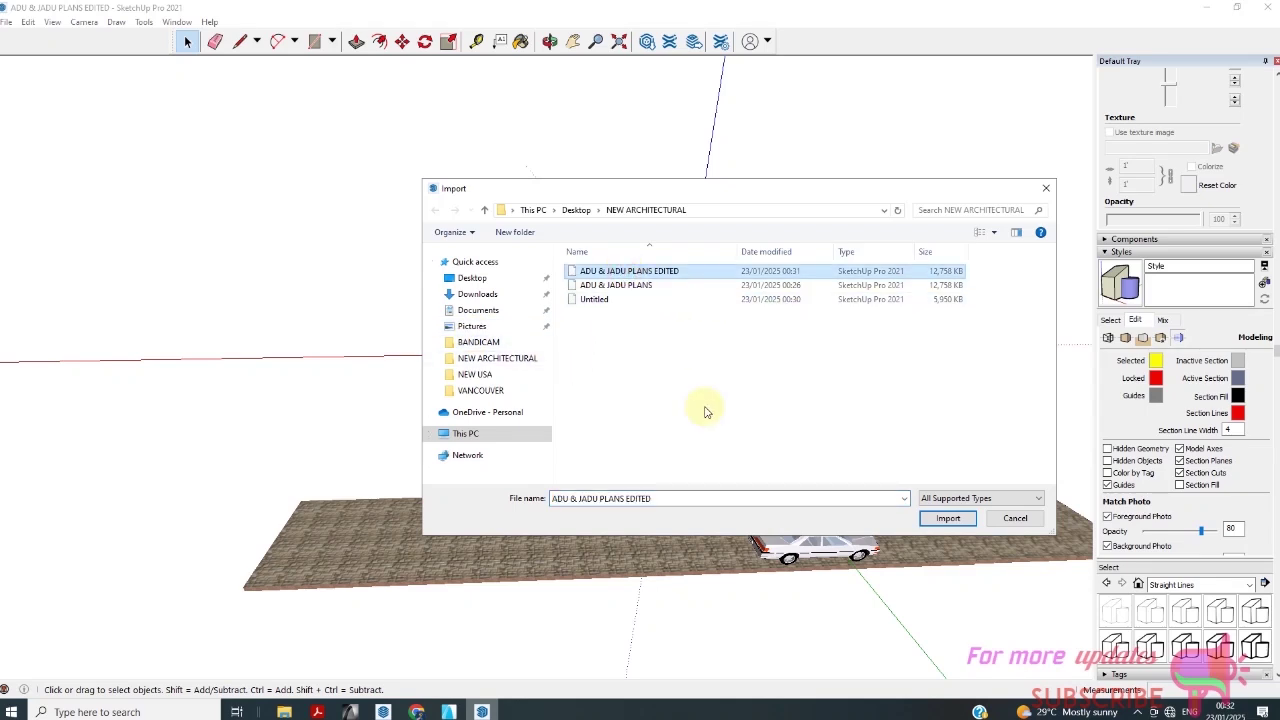
click(975, 498)
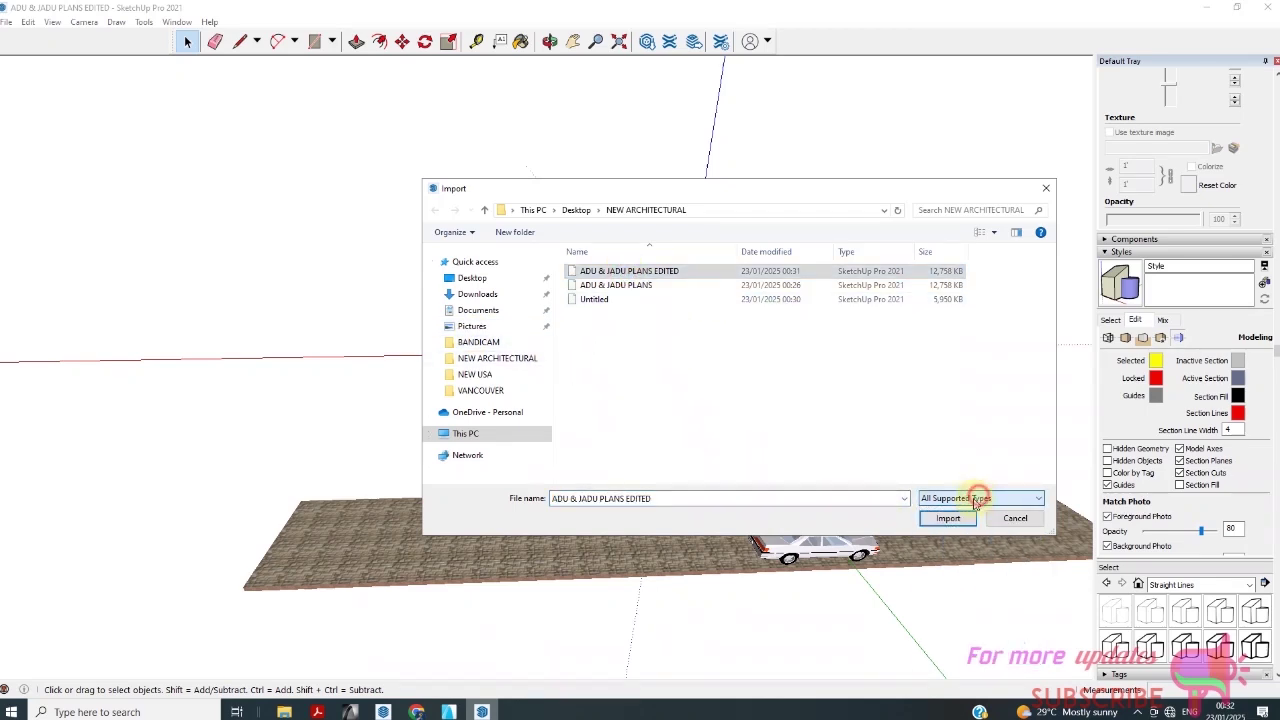
click(955, 518)
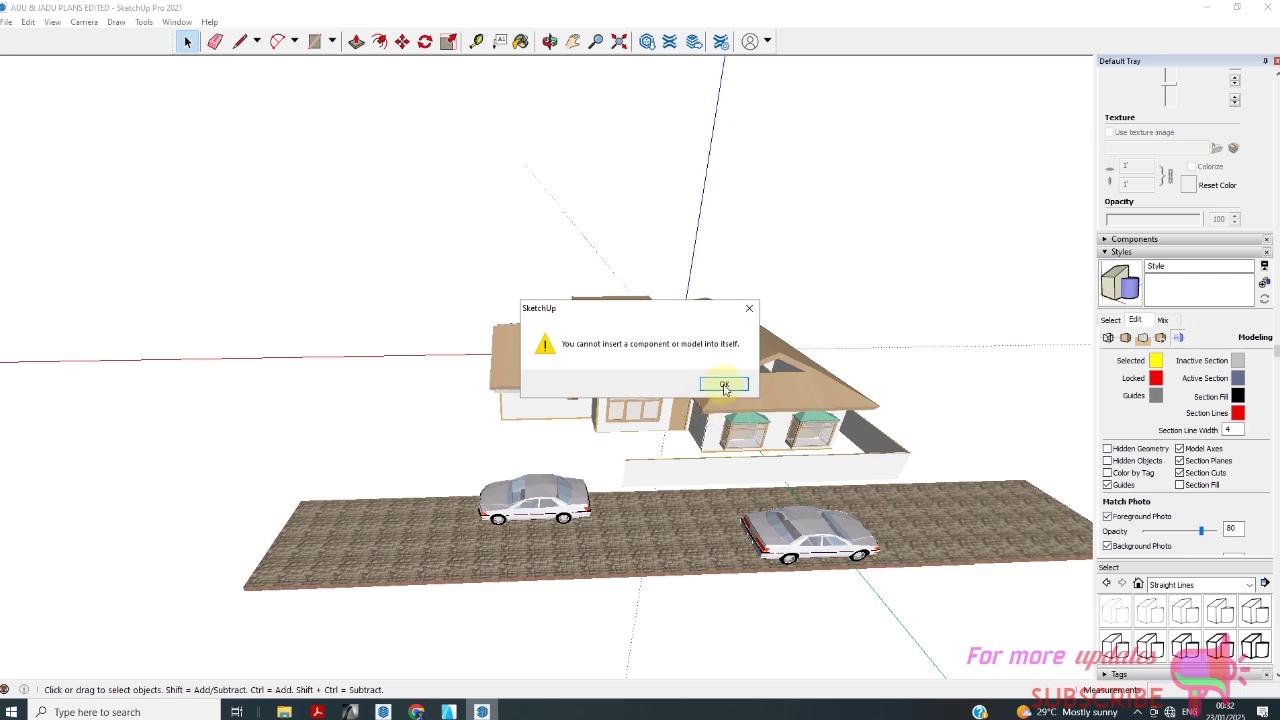
click(724, 384)
mouse_move(574, 434)
middle_down()
mouse_move(534, 460)
mouse_move(580, 430)
mouse_move(929, 615)
mouse_move(583, 480)
mouse_move(914, 551)
mouse_move(528, 553)
mouse_move(749, 563)
mouse_move(634, 460)
mouse_move(657, 414)
mouse_move(667, 527)
mouse_move(580, 449)
mouse_move(486, 423)
mouse_move(700, 509)
mouse_move(481, 397)
mouse_move(443, 414)
mouse_move(591, 443)
mouse_move(371, 423)
mouse_move(380, 435)
mouse_move(360, 466)
mouse_move(769, 529)
mouse_move(803, 403)
mouse_move(765, 369)
middle_up()
Zoom through the large window into the house and orbit toward the bed and living-room sofa
scroll(765, 369, up, 3)
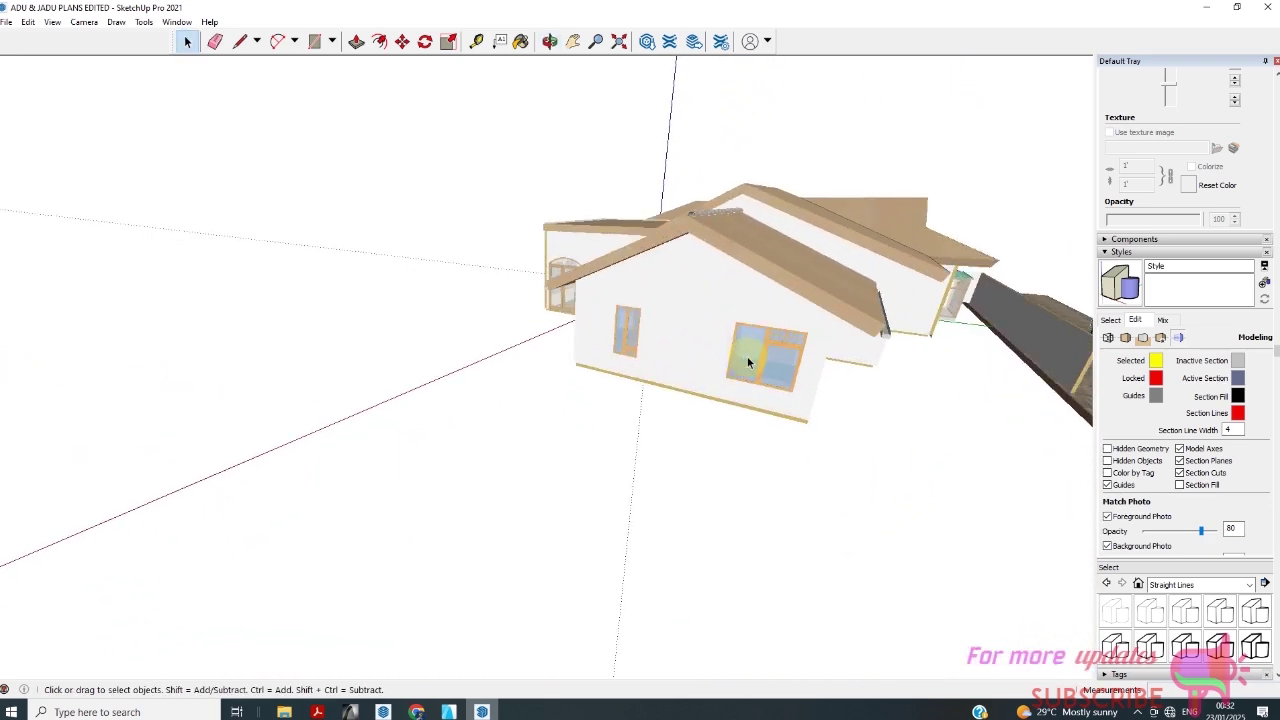
scroll(747, 356, up, 1)
scroll(755, 364, up, 3)
scroll(755, 362, up, 2)
scroll(755, 362, up, 2)
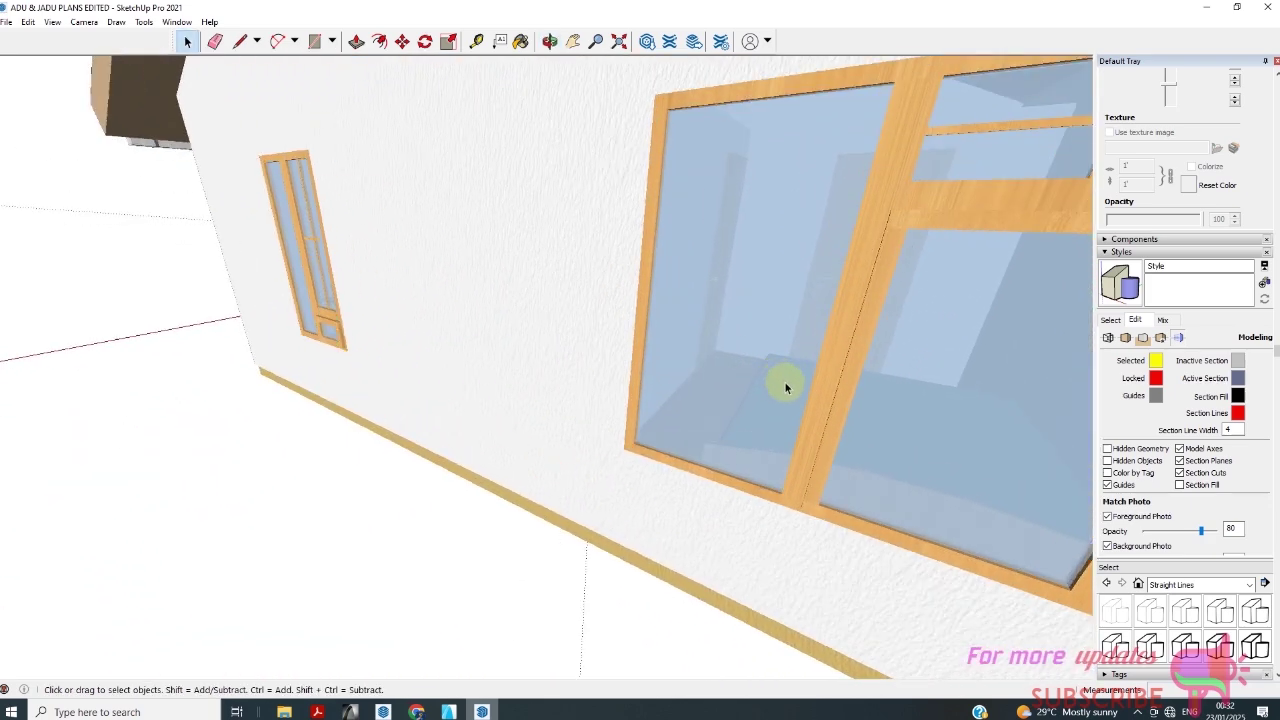
scroll(777, 380, up, 2)
scroll(777, 403, up, 2)
scroll(780, 403, up, 2)
scroll(789, 393, up, 2)
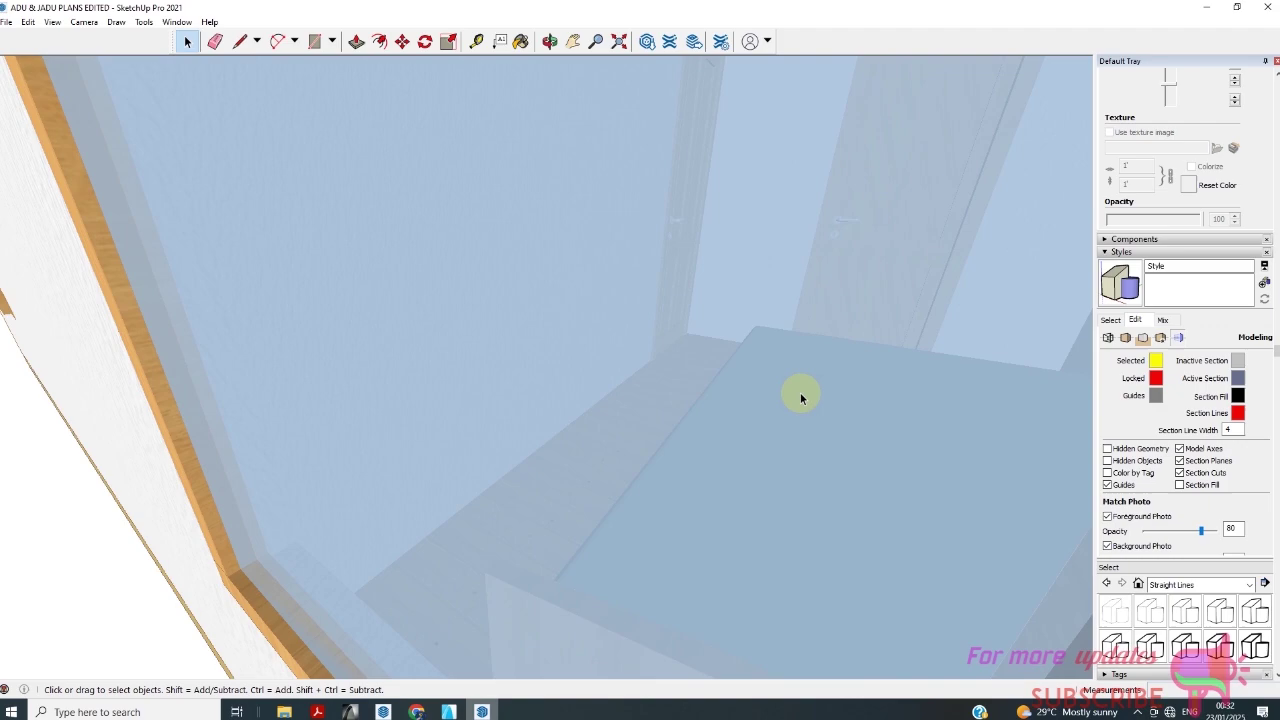
scroll(803, 394, up, 2)
scroll(800, 394, up, 2)
scroll(809, 400, up, 2)
mouse_move(858, 412)
middle_down()
mouse_move(743, 434)
mouse_move(177, 409)
mouse_move(225, 375)
mouse_move(111, 423)
mouse_move(200, 374)
mouse_move(271, 357)
mouse_move(309, 298)
mouse_move(549, 366)
mouse_move(743, 386)
mouse_move(909, 323)
mouse_move(977, 340)
mouse_move(886, 291)
mouse_move(846, 251)
mouse_move(946, 298)
middle_up()
scroll(306, 290, down, 2)
Orbit and zoom around the sofa and coffee table, from overhead down to floor level
scroll(944, 294, down, 5)
scroll(709, 293, down, 2)
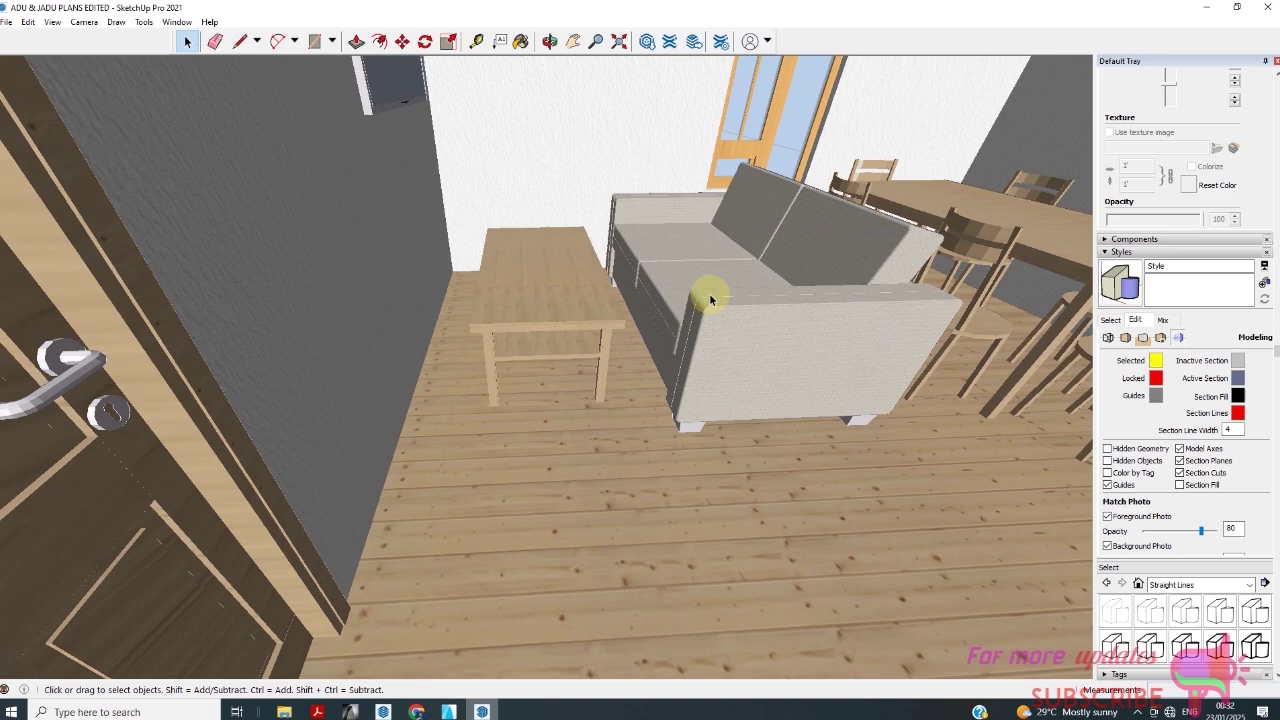
mouse_move(712, 290)
middle_down()
mouse_move(612, 214)
mouse_move(558, 110)
middle_up()
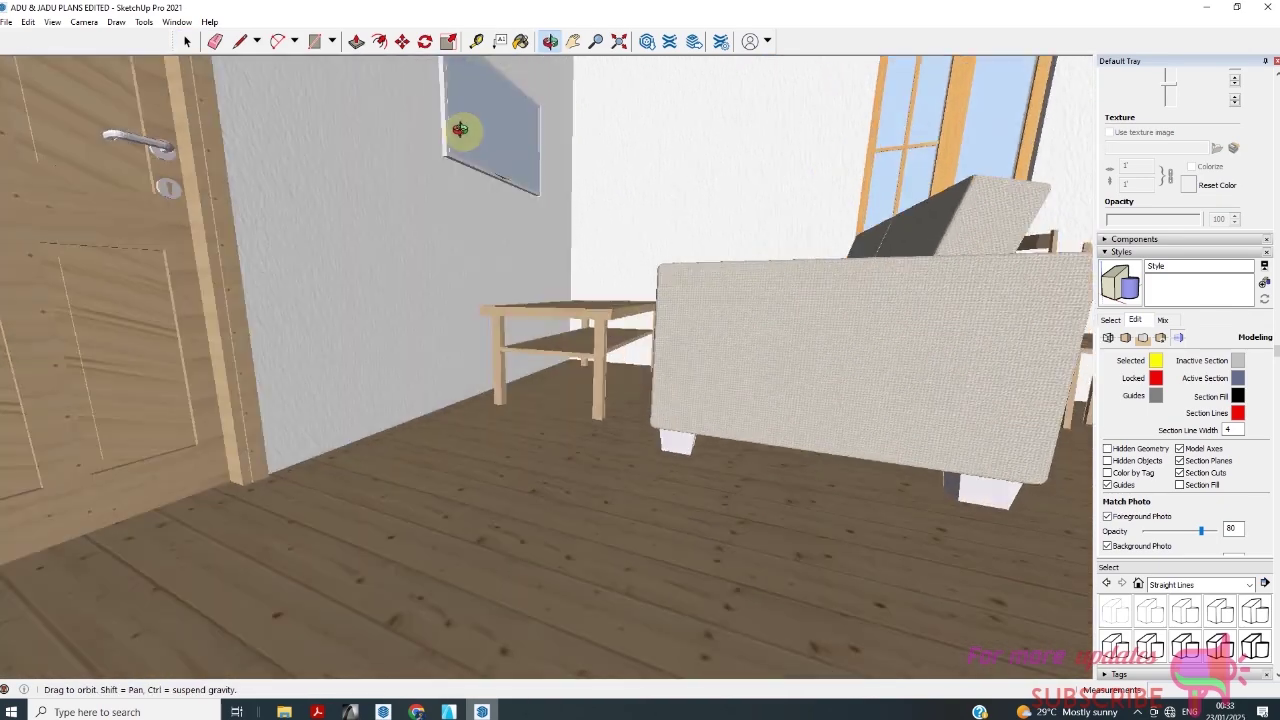
mouse_move(460, 129)
mouse_down()
mouse_move(571, 277)
mouse_move(608, 277)
mouse_up()
key(space)
mouse_move(586, 249)
middle_down()
mouse_move(682, 280)
mouse_move(752, 323)
middle_up()
scroll(619, 302, up, 2)
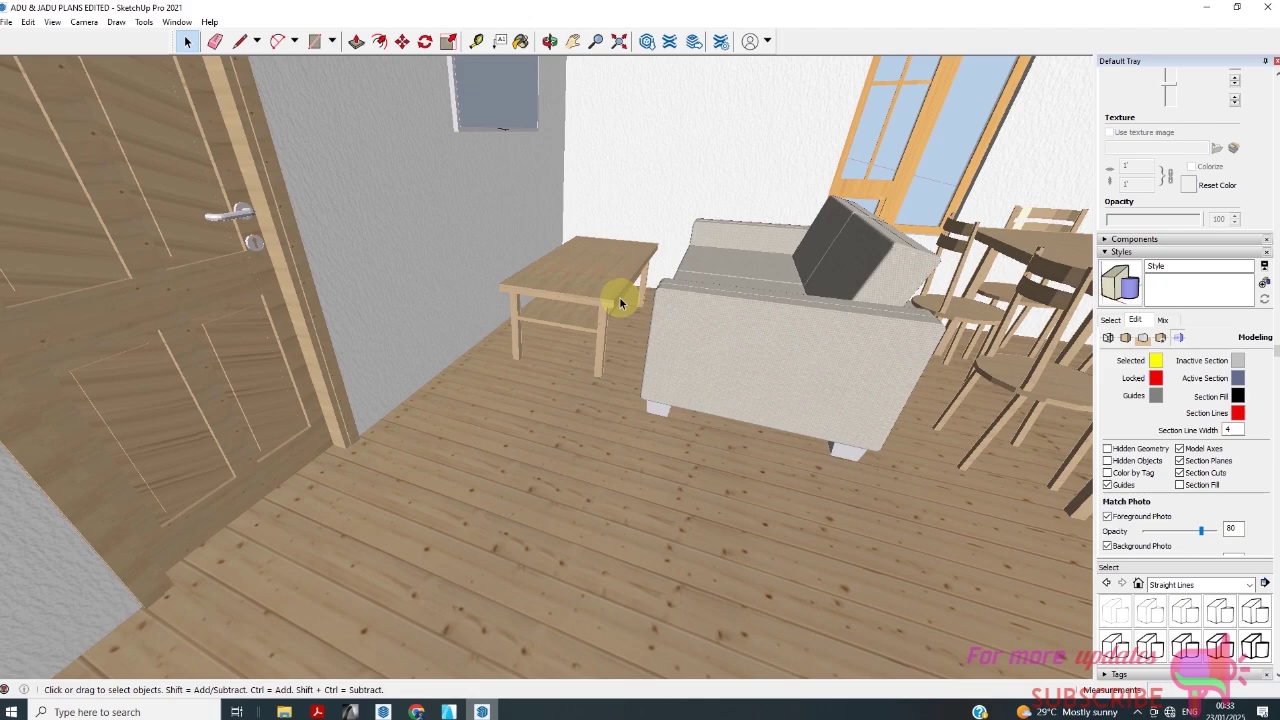
scroll(619, 296, down, 2)
scroll(608, 277, down, 2)
mouse_move(631, 272)
middle_down()
mouse_move(443, 366)
mouse_move(200, 443)
mouse_move(40, 437)
mouse_move(396, 340)
mouse_move(320, 374)
mouse_move(393, 366)
middle_up()
scroll(214, 286, up, 3)
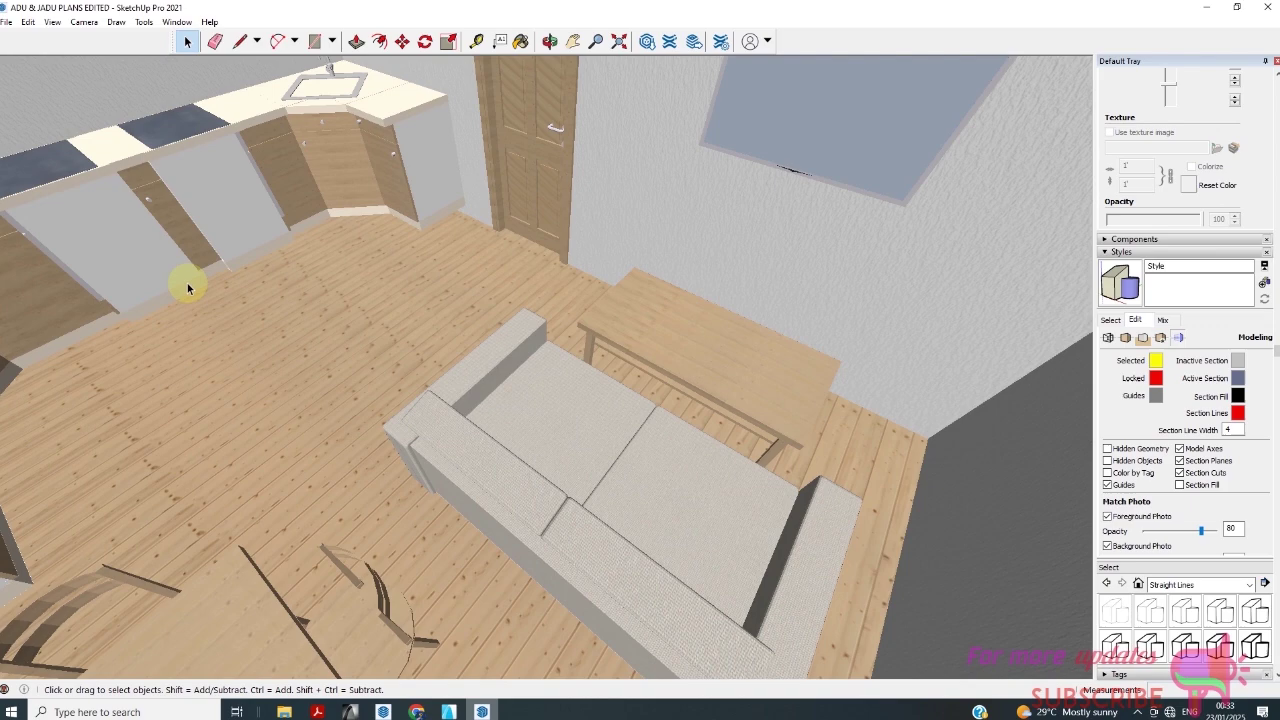
mouse_move(183, 283)
middle_down()
mouse_move(220, 251)
mouse_move(363, 260)
mouse_move(324, 281)
mouse_move(318, 251)
middle_up()
scroll(357, 265, up, 2)
scroll(357, 265, up, 3)
scroll(318, 251, down, 2)
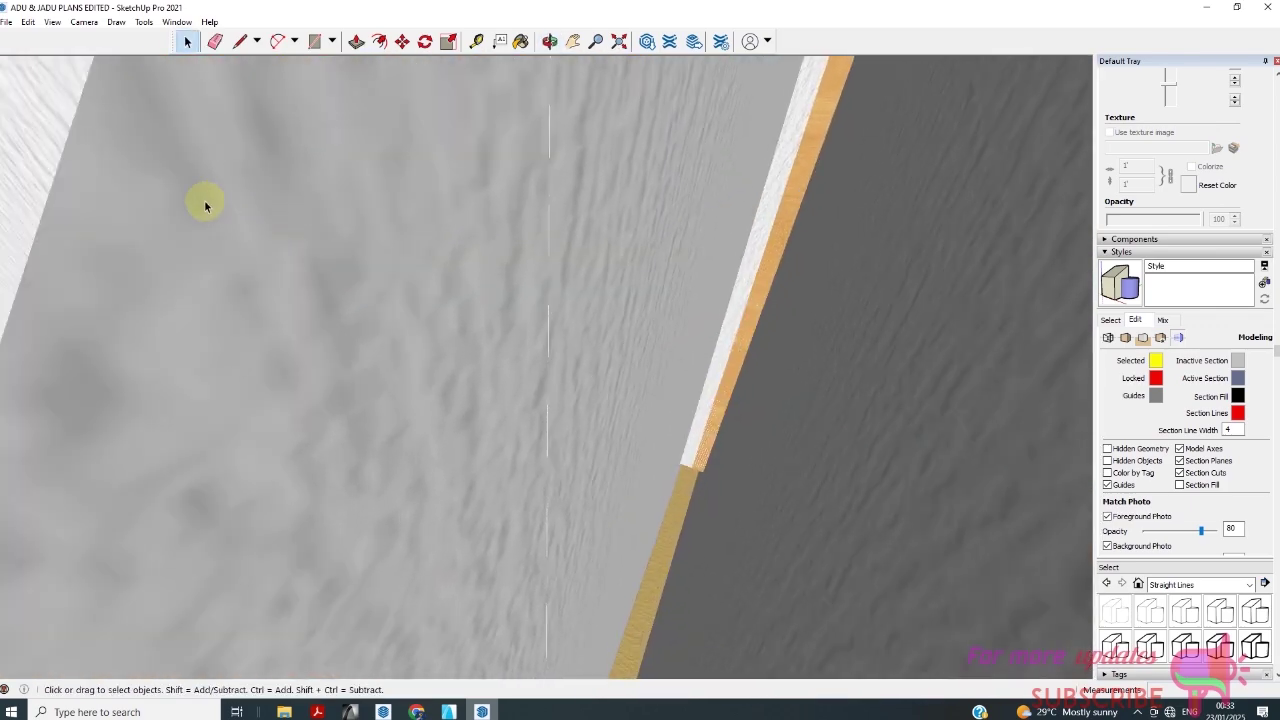
scroll(206, 200, down, 3)
scroll(209, 203, down, 3)
scroll(274, 200, down, 2)
scroll(366, 225, down, 3)
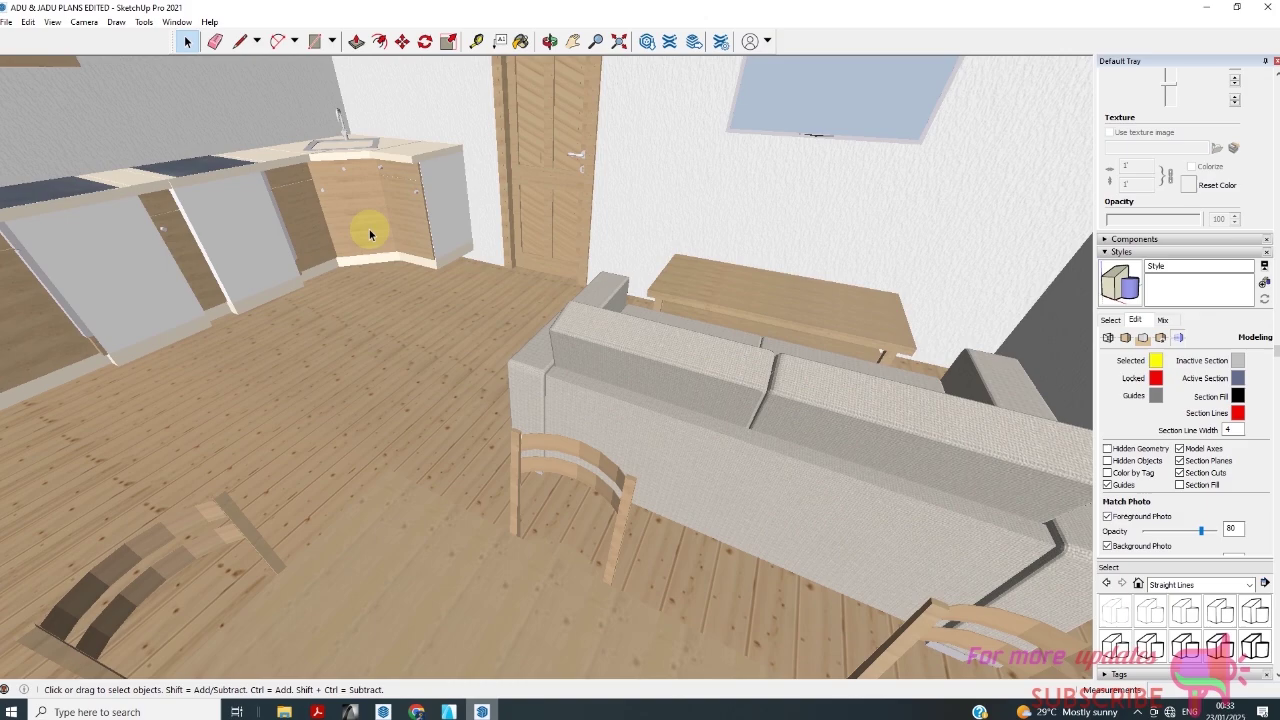
Move through the living area to inspect the dining table, chairs and kitchen counters with sinks
mouse_move(366, 220)
middle_down()
mouse_move(331, 266)
mouse_move(203, 293)
mouse_move(126, 166)
mouse_move(86, 214)
middle_up()
scroll(203, 293, up, 3)
scroll(229, 220, up, 2)
scroll(245, 222, up, 2)
scroll(245, 222, up, 2)
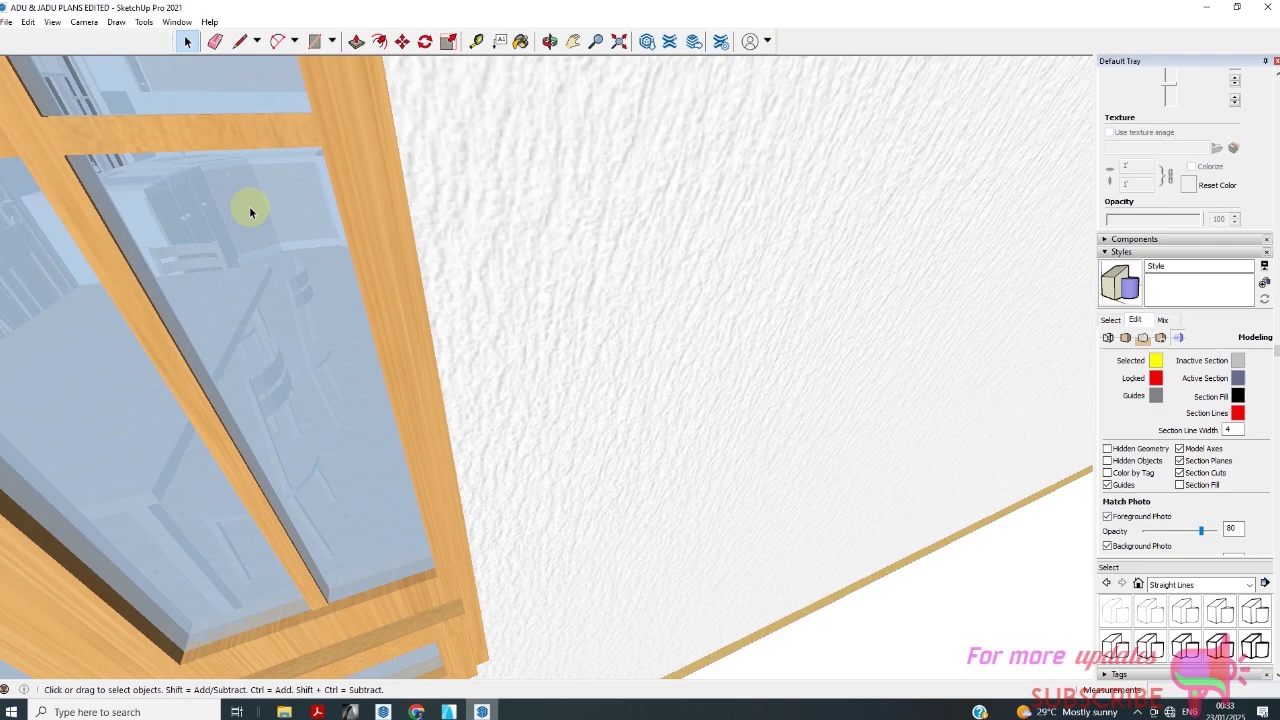
scroll(250, 206, up, 2)
scroll(250, 206, up, 2)
scroll(249, 209, up, 2)
scroll(249, 209, down, 5)
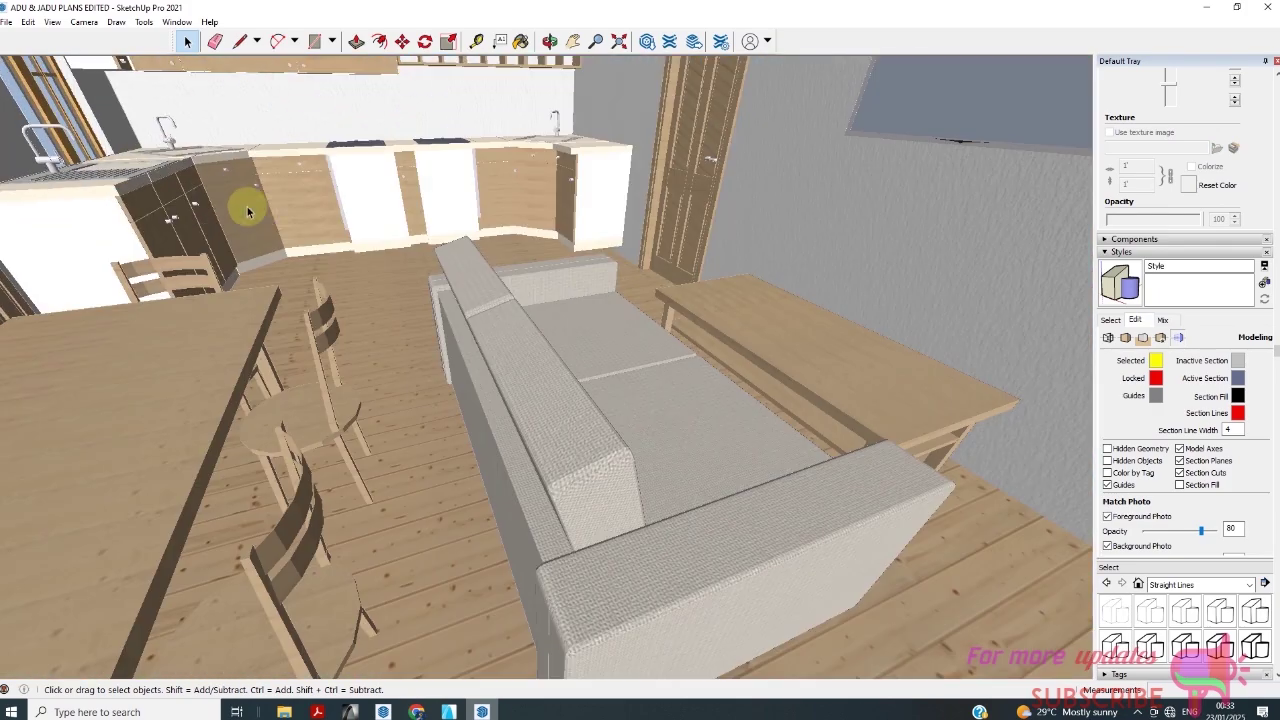
scroll(250, 205, up, 2)
scroll(260, 208, down, 2)
mouse_move(274, 211)
middle_down()
mouse_move(294, 143)
mouse_move(286, 363)
middle_up()
scroll(290, 390, up, 3)
scroll(300, 317, down, 1)
scroll(300, 317, down, 2)
scroll(369, 354, up, 1)
scroll(369, 369, up, 2)
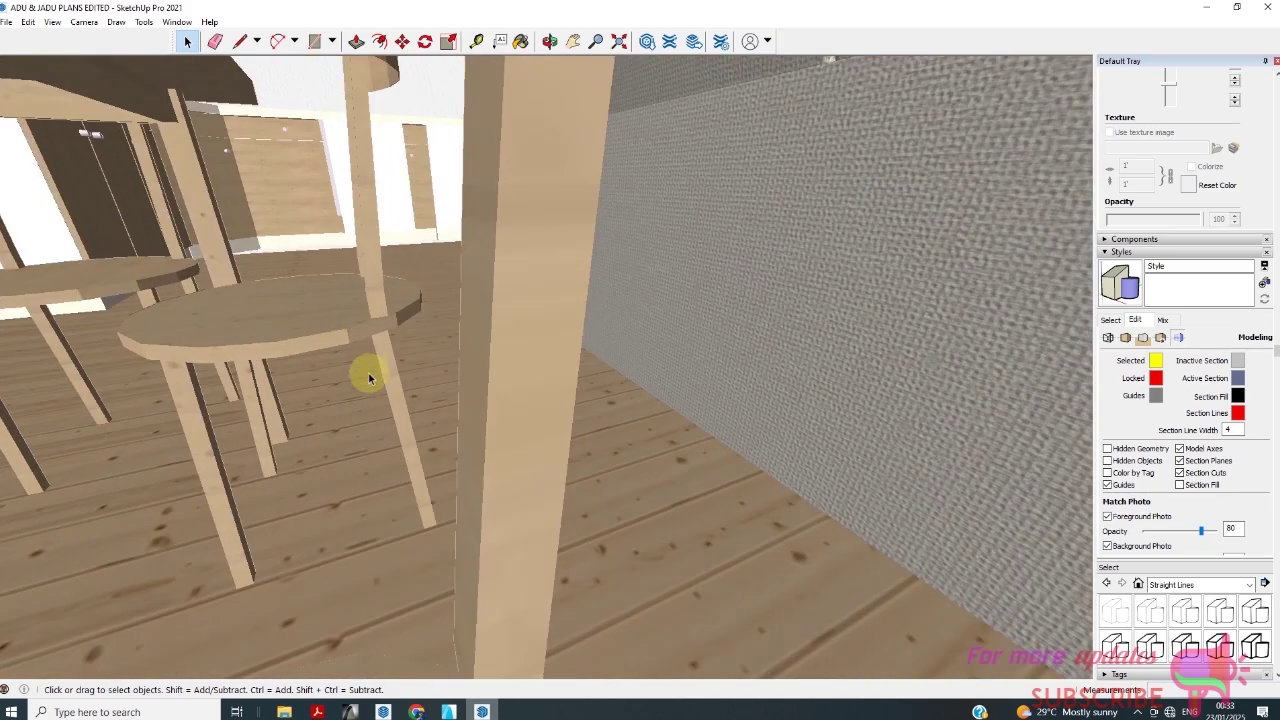
scroll(387, 400, down, 2)
scroll(388, 408, down, 2)
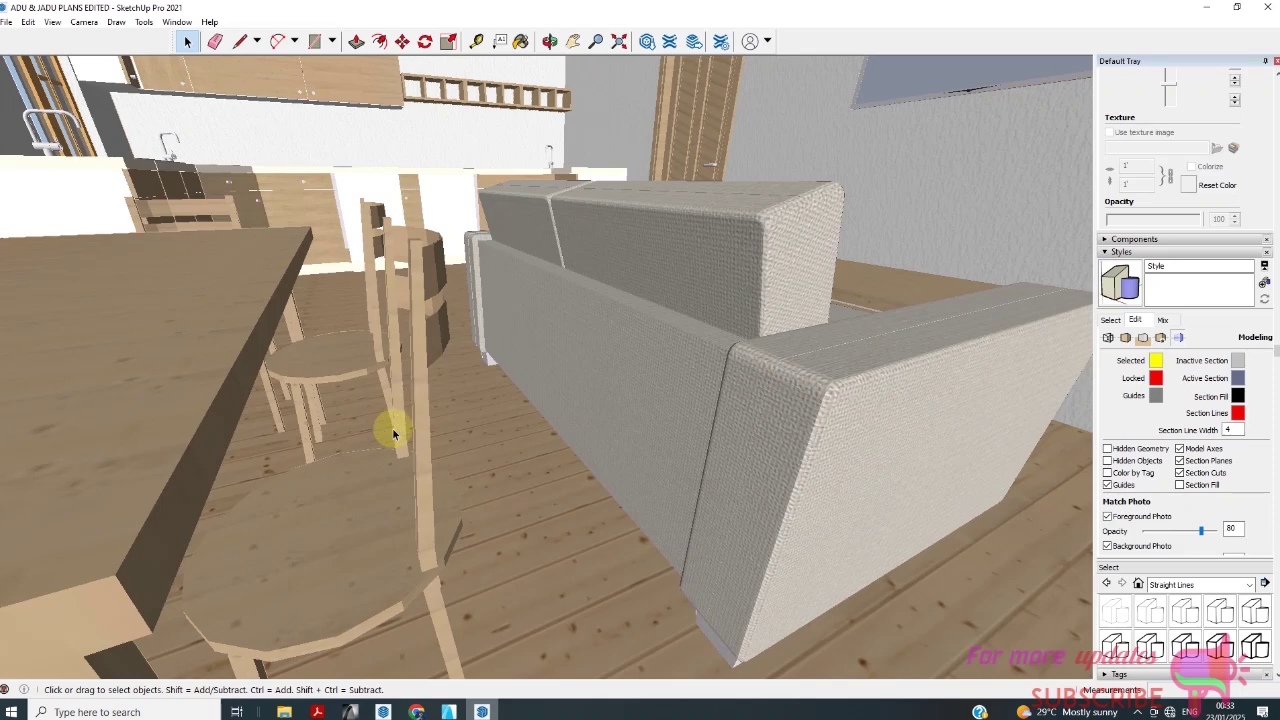
scroll(391, 450, down, 2)
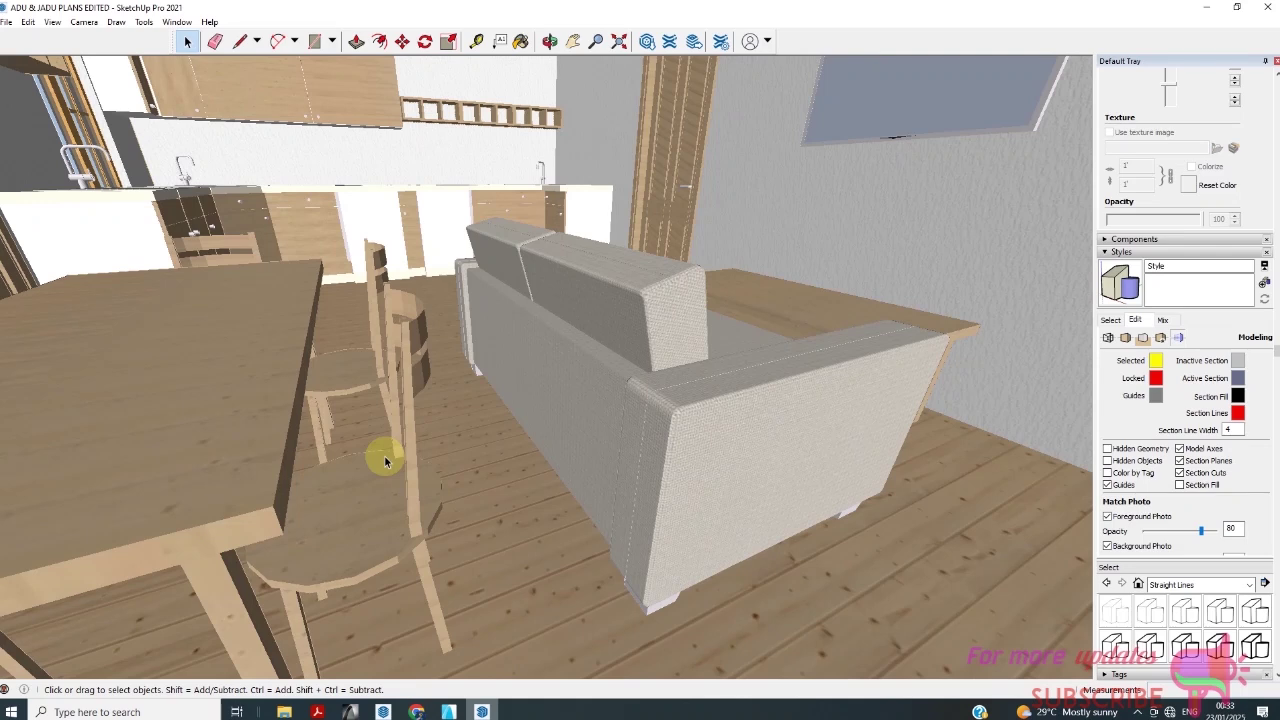
Zoom back out of the living room past the sofa toward the house exterior
scroll(385, 455, up, 5)
scroll(390, 462, up, 3)
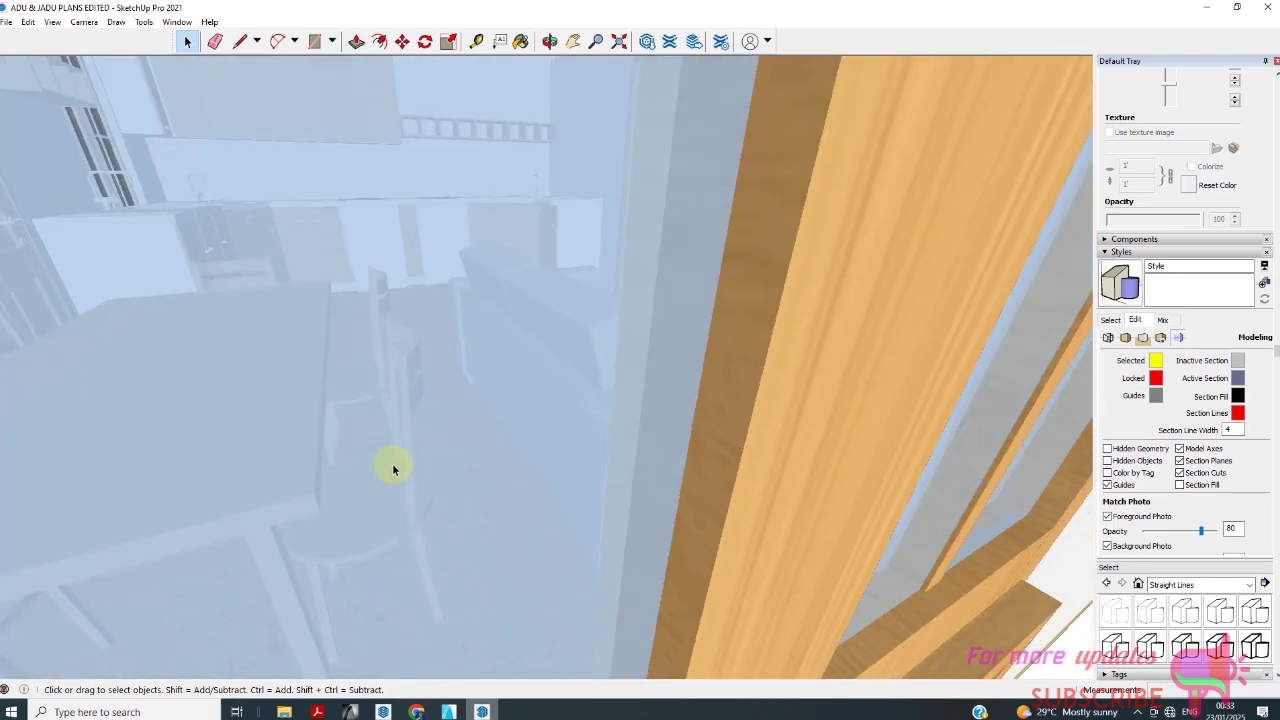
scroll(380, 463, up, 3)
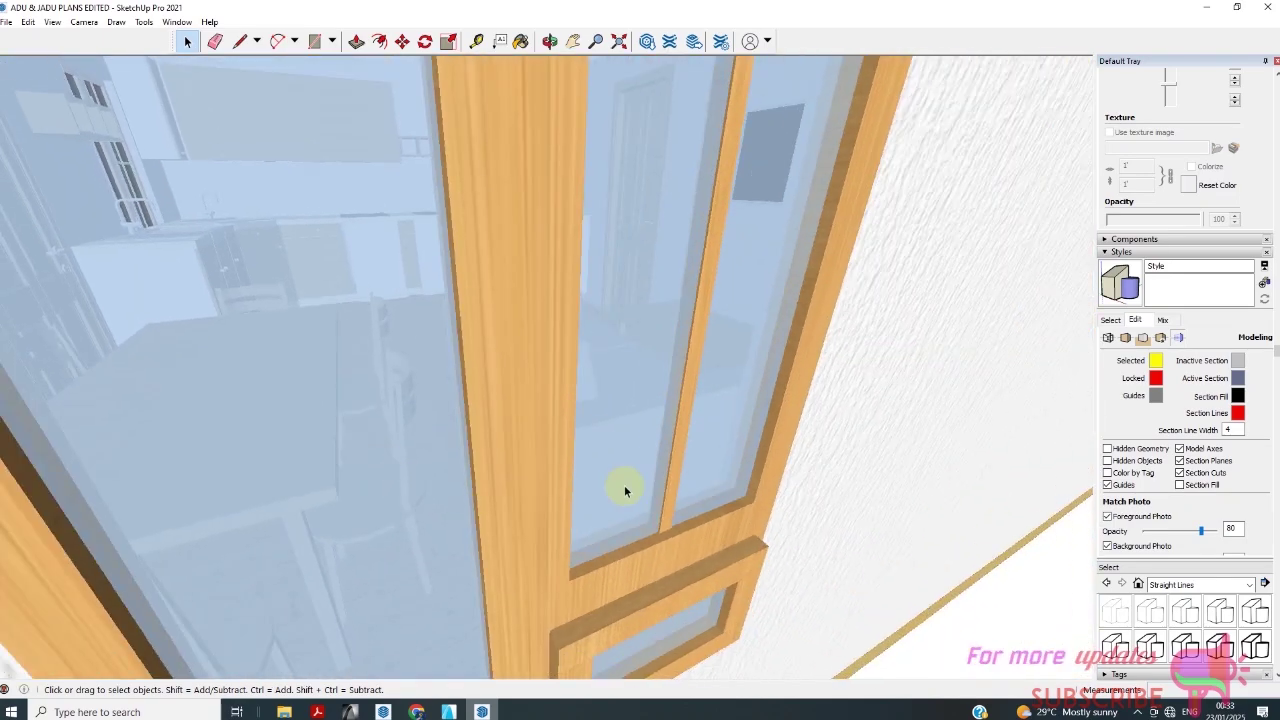
scroll(624, 485, up, 3)
scroll(711, 441, up, 3)
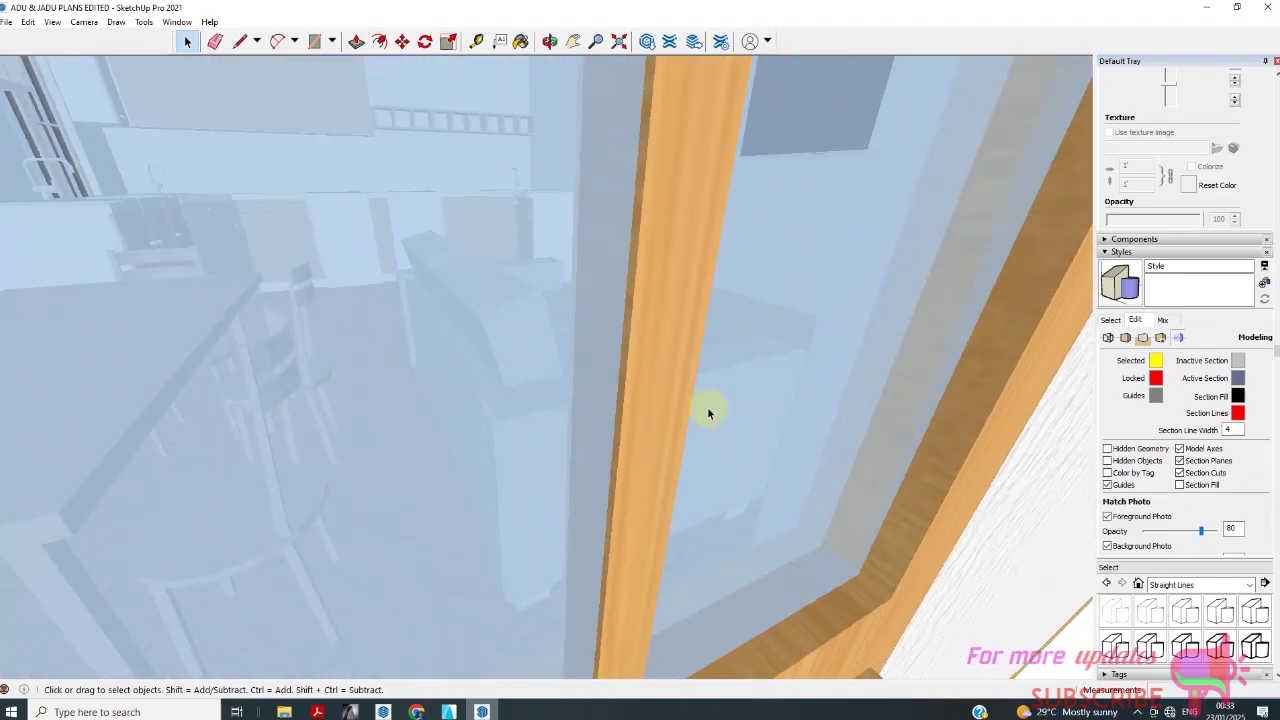
scroll(707, 410, up, 3)
scroll(625, 376, up, 1)
scroll(625, 380, down, 5)
mouse_move(623, 371)
middle_down()
mouse_move(423, 477)
mouse_move(666, 443)
mouse_move(616, 408)
mouse_move(614, 257)
mouse_move(640, 234)
middle_up()
scroll(620, 252, up, 2)
scroll(638, 300, up, 3)
scroll(574, 408, down, 3)
scroll(569, 443, down, 3)
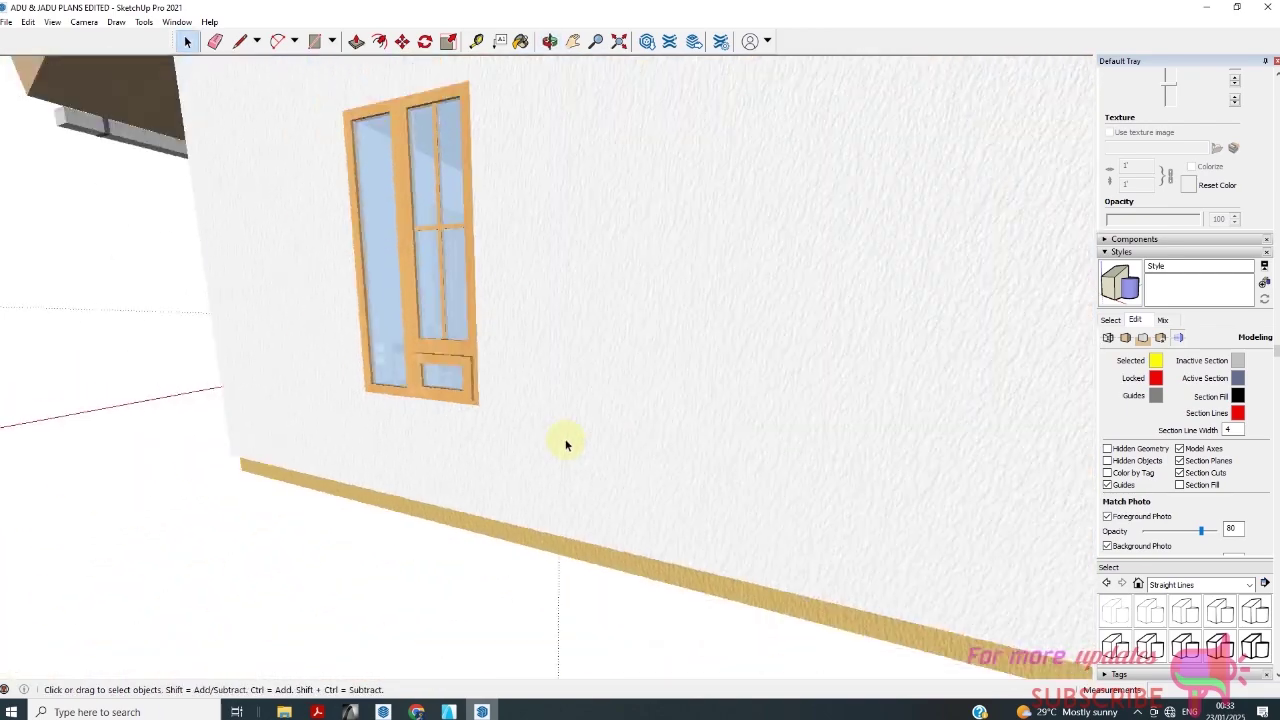
scroll(549, 434, down, 3)
Orbit around the outside of the house and zoom in on the green-roofed bay window
mouse_move(549, 434)
middle_down()
mouse_move(929, 471)
mouse_move(451, 477)
mouse_move(537, 420)
middle_up()
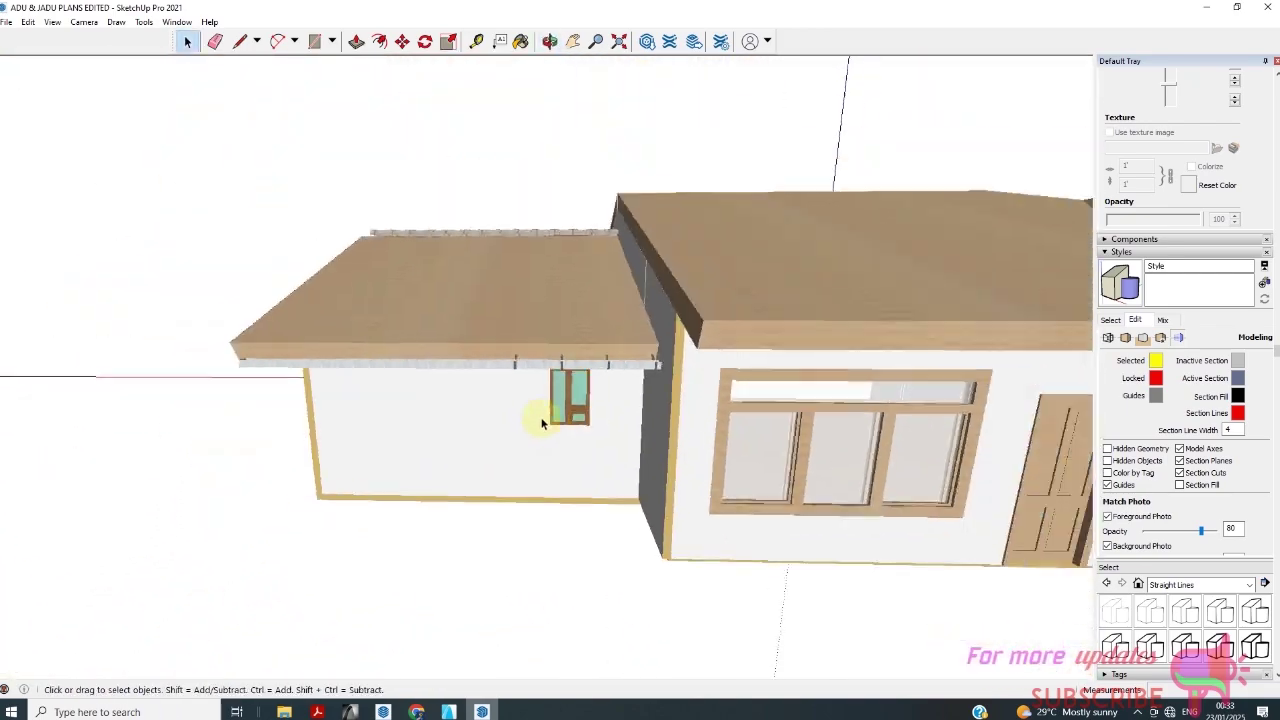
scroll(523, 417, down, 2)
scroll(540, 420, down, 3)
mouse_move(845, 450)
middle_down()
mouse_move(500, 480)
mouse_move(680, 480)
middle_up()
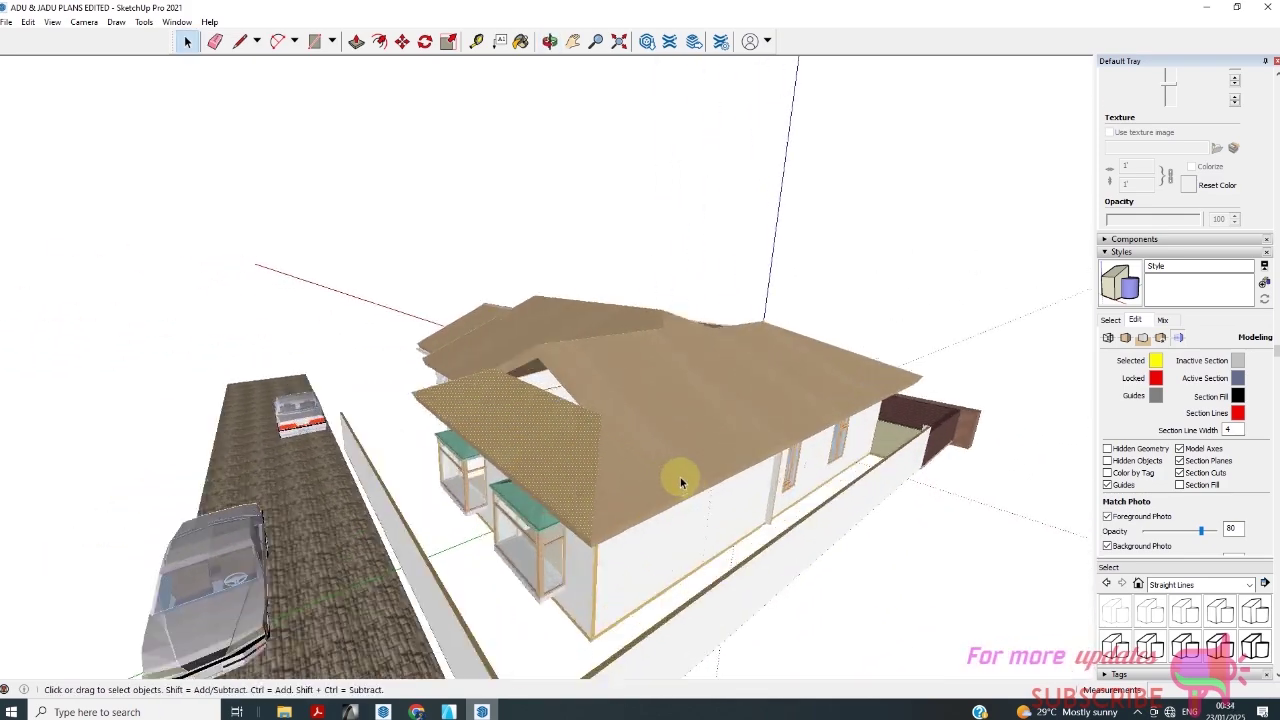
scroll(486, 606, up, 3)
scroll(470, 599, up, 2)
scroll(470, 599, up, 3)
scroll(446, 538, up, 2)
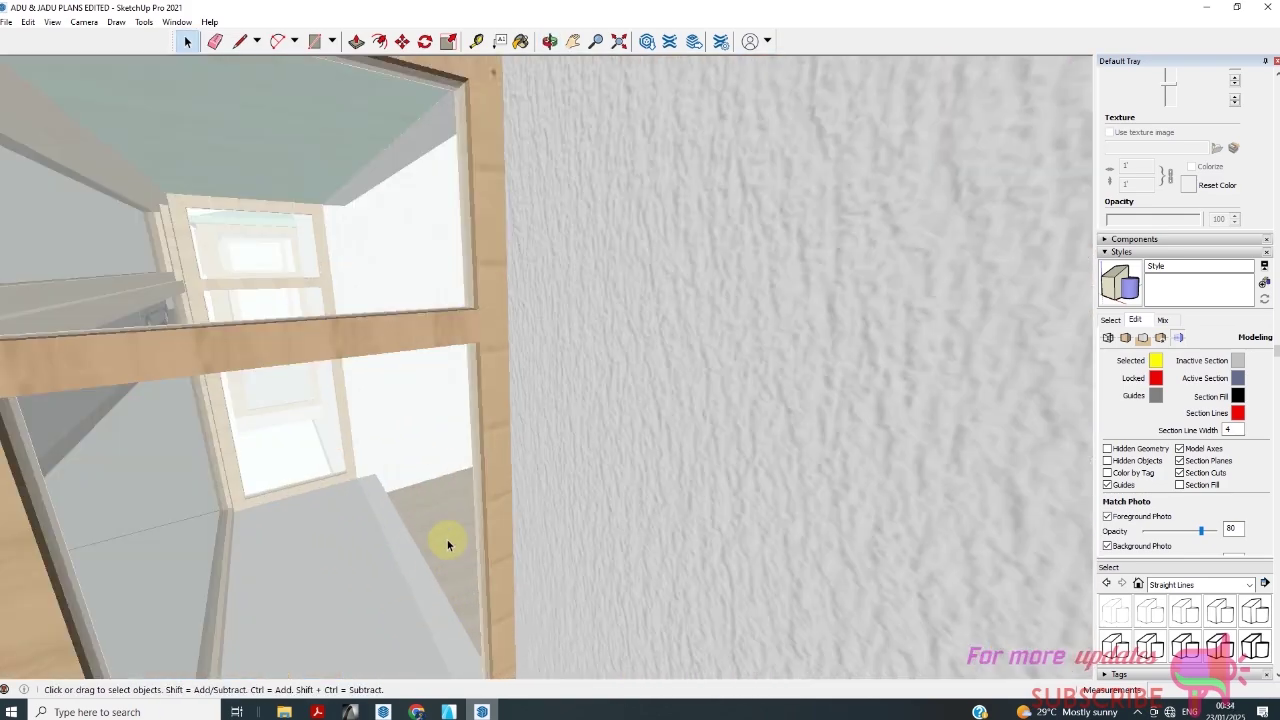
mouse_move(446, 538)
middle_down()
mouse_move(779, 492)
mouse_move(475, 670)
middle_up()
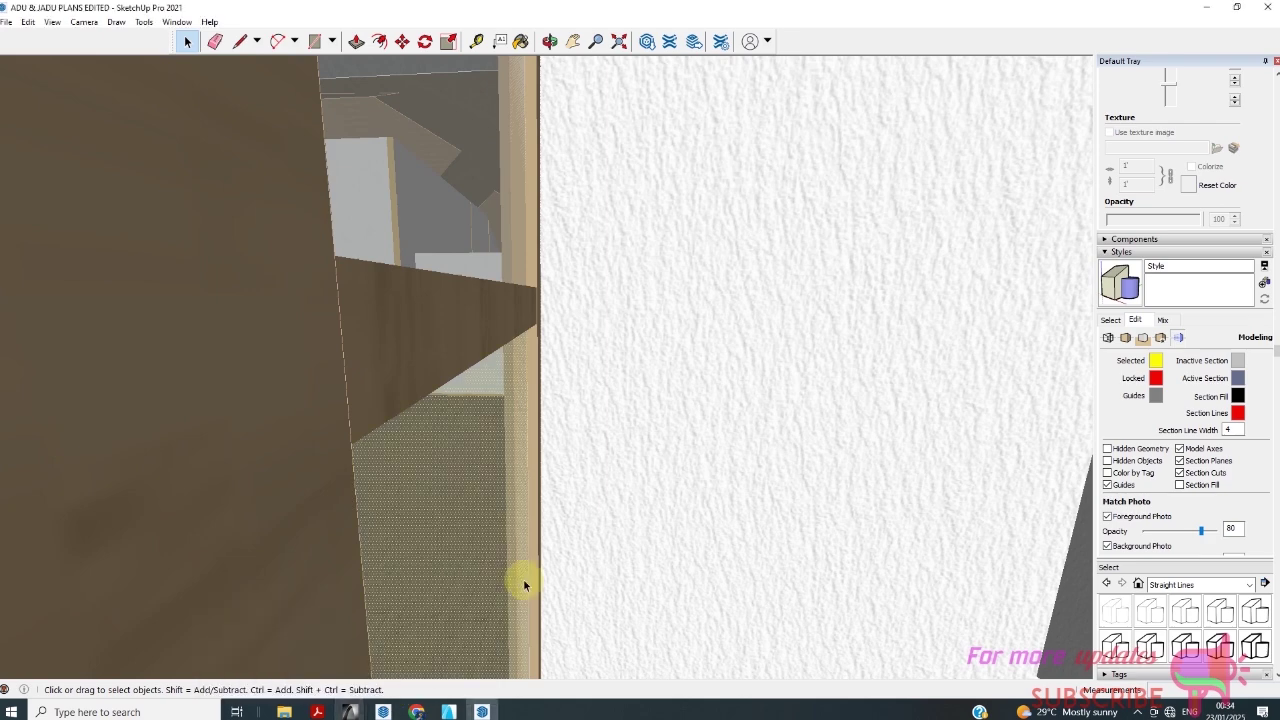
scroll(540, 500, down, 3)
scroll(544, 487, down, 3)
scroll(571, 471, down, 3)
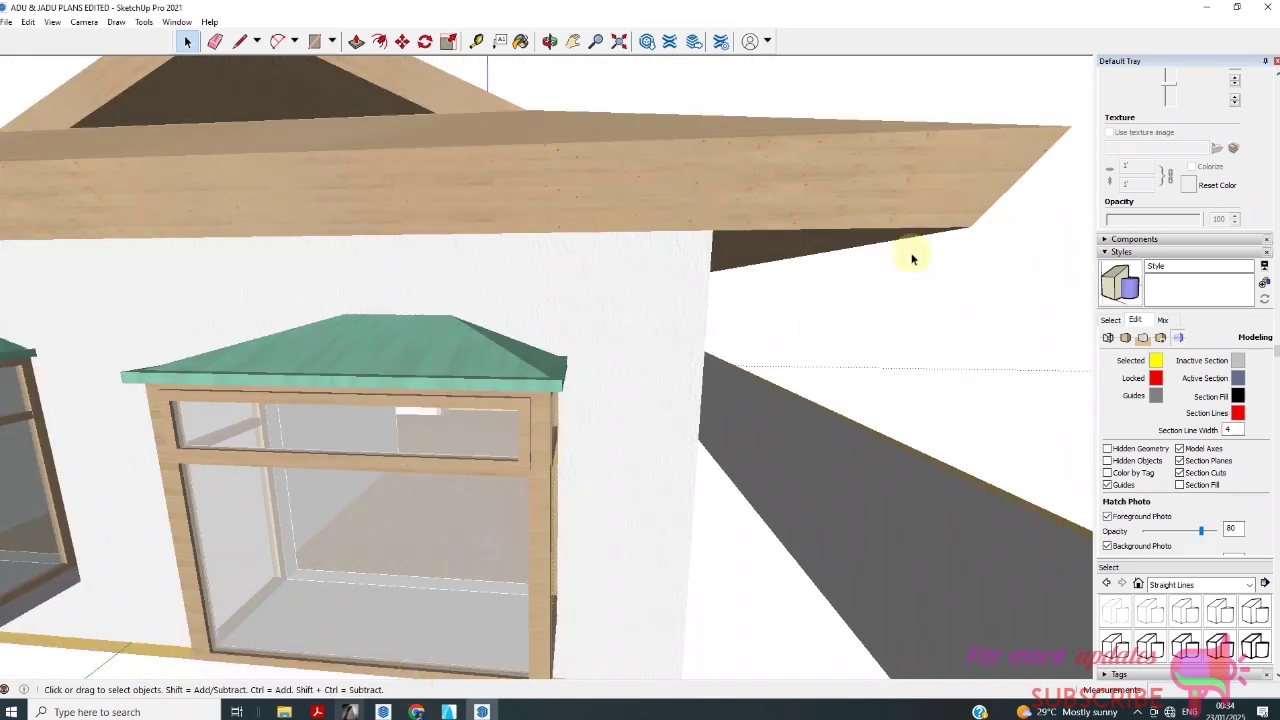
Compare with the original house in ArchiCAD's 3D view, zooming around and deselecting the road slab
click(1192, 7)
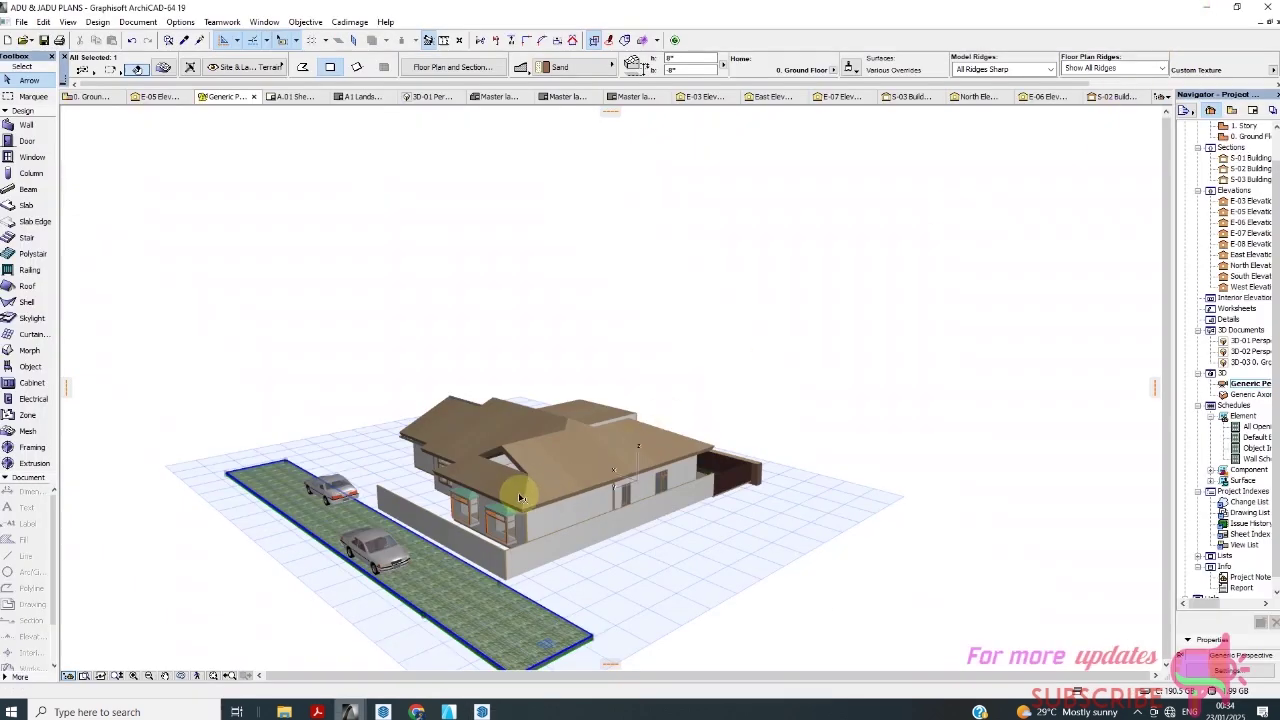
scroll(524, 492, up, 3)
scroll(560, 483, up, 3)
scroll(560, 380, up, 3)
scroll(534, 307, up, 3)
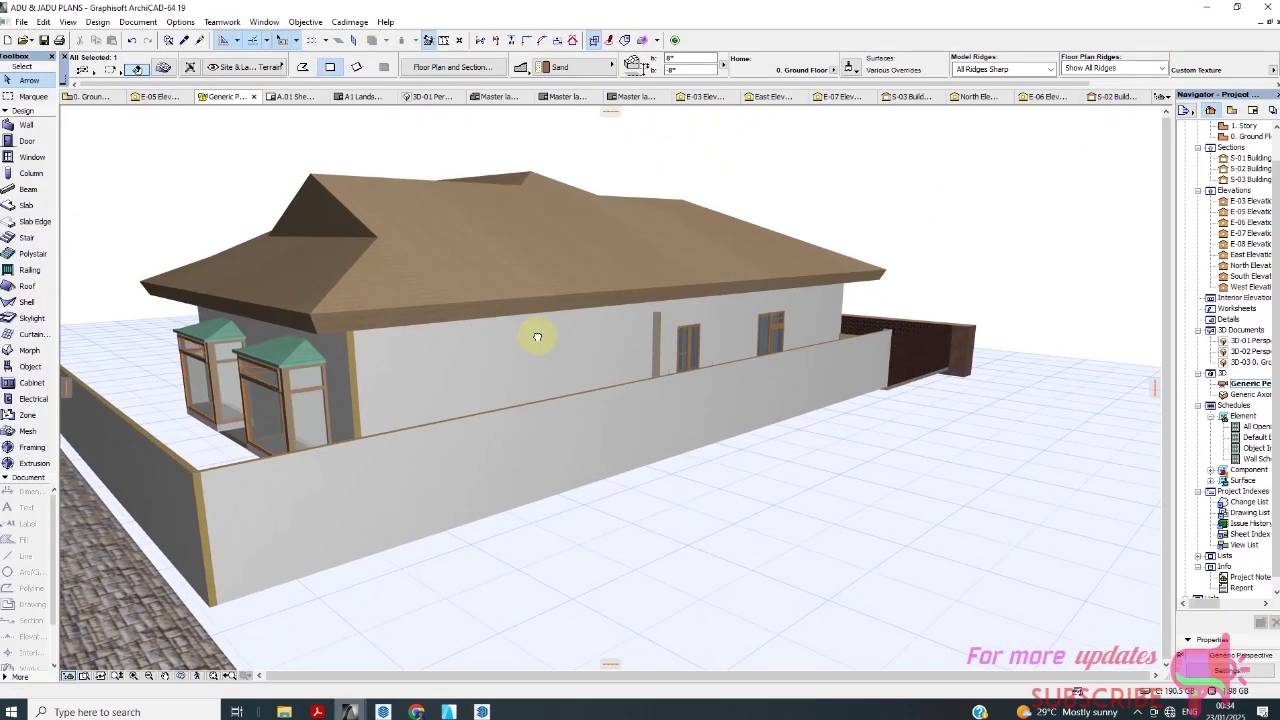
scroll(537, 337, down, 3)
scroll(618, 452, down, 2)
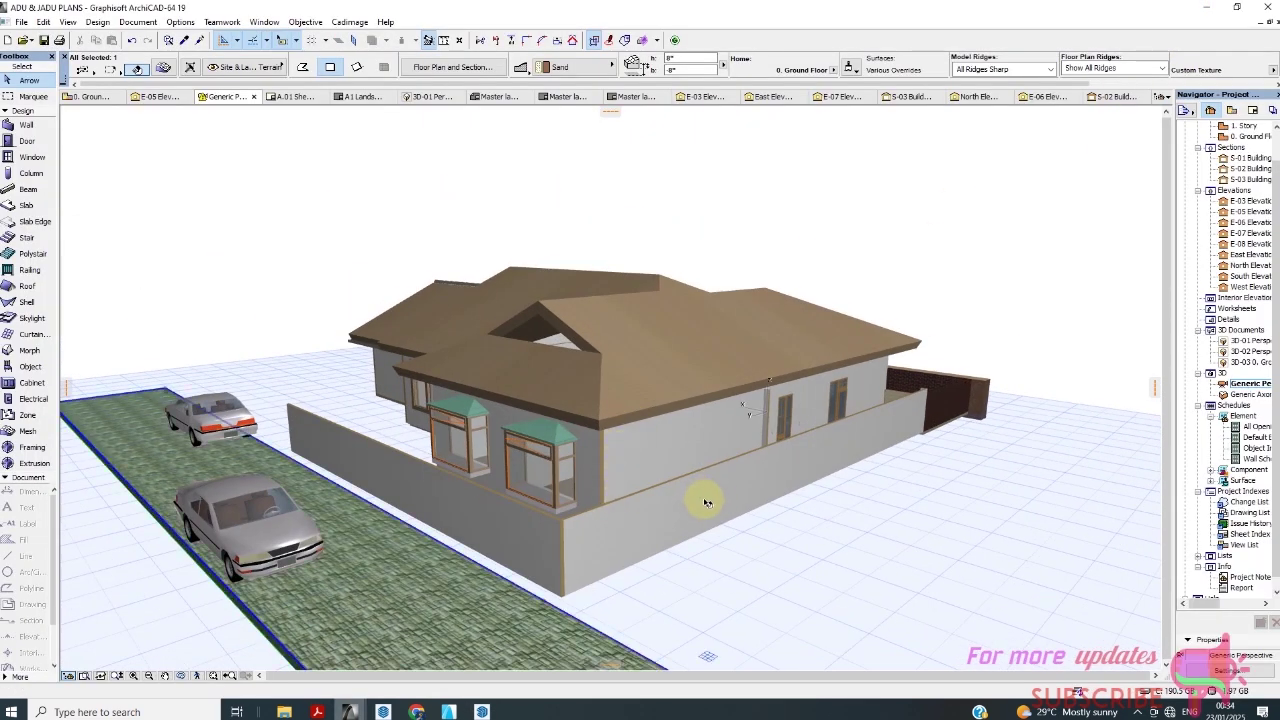
scroll(705, 502, down, 2)
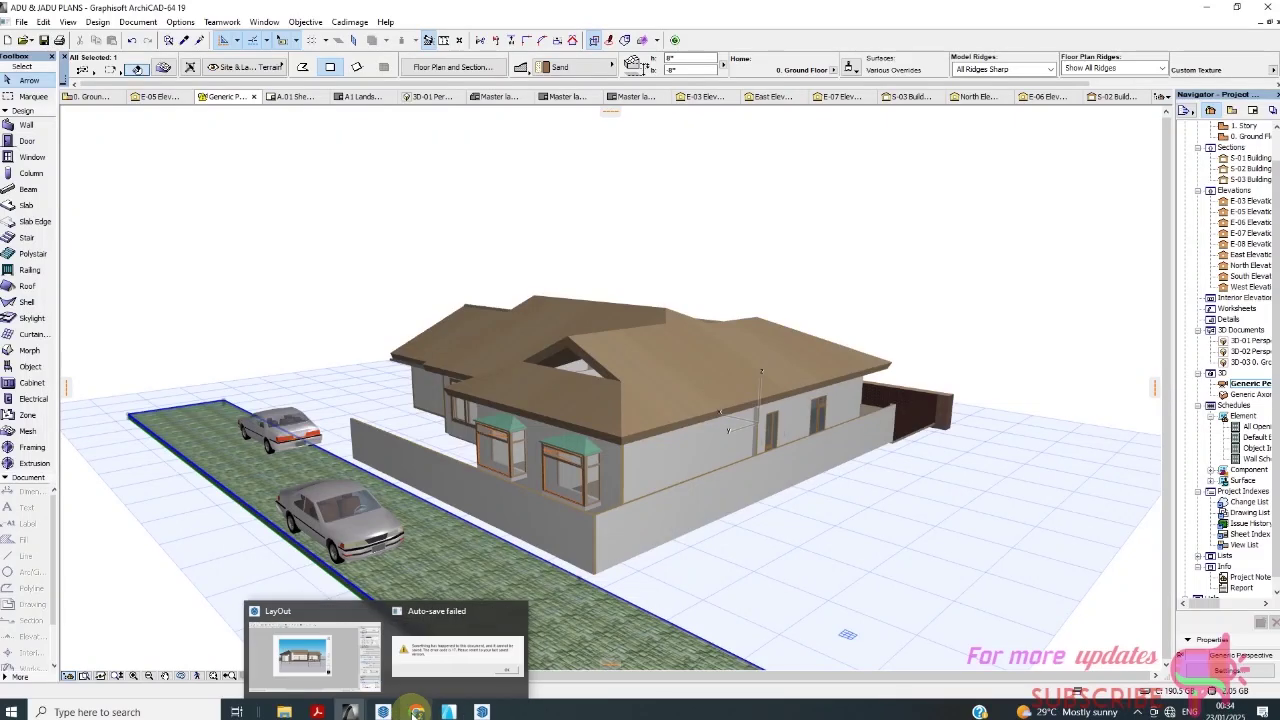
key(Escape)
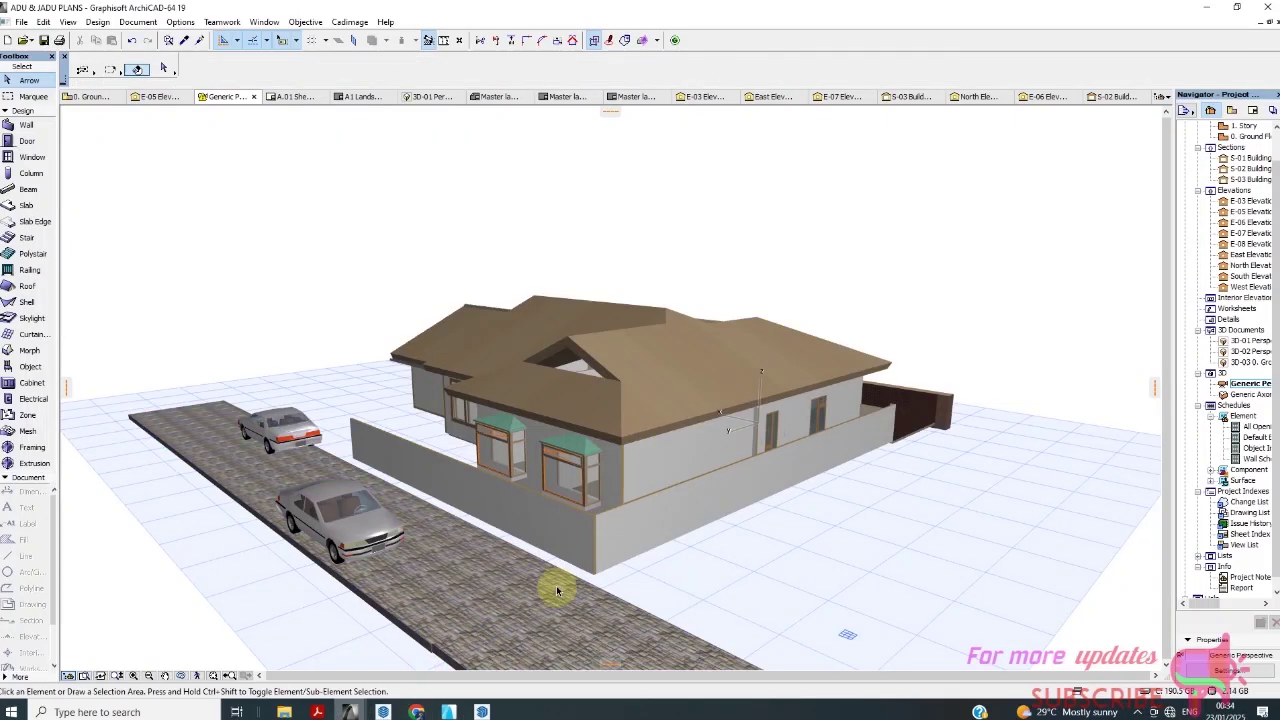
scroll(557, 591, down, 1)
Return to the SketchUp model, zoom out and orbit to a diagonal view of the house, road and two cars
click(477, 697)
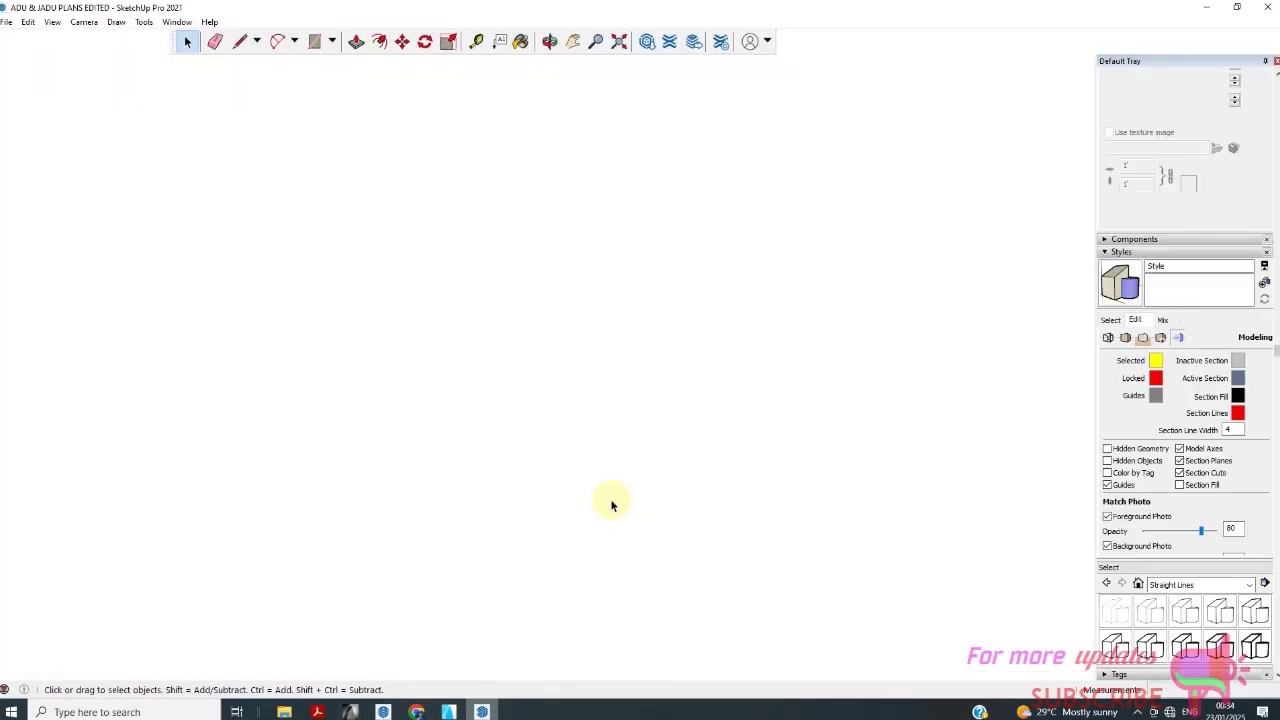
scroll(609, 490, down, 2)
scroll(612, 475, down, 2)
scroll(609, 488, down, 3)
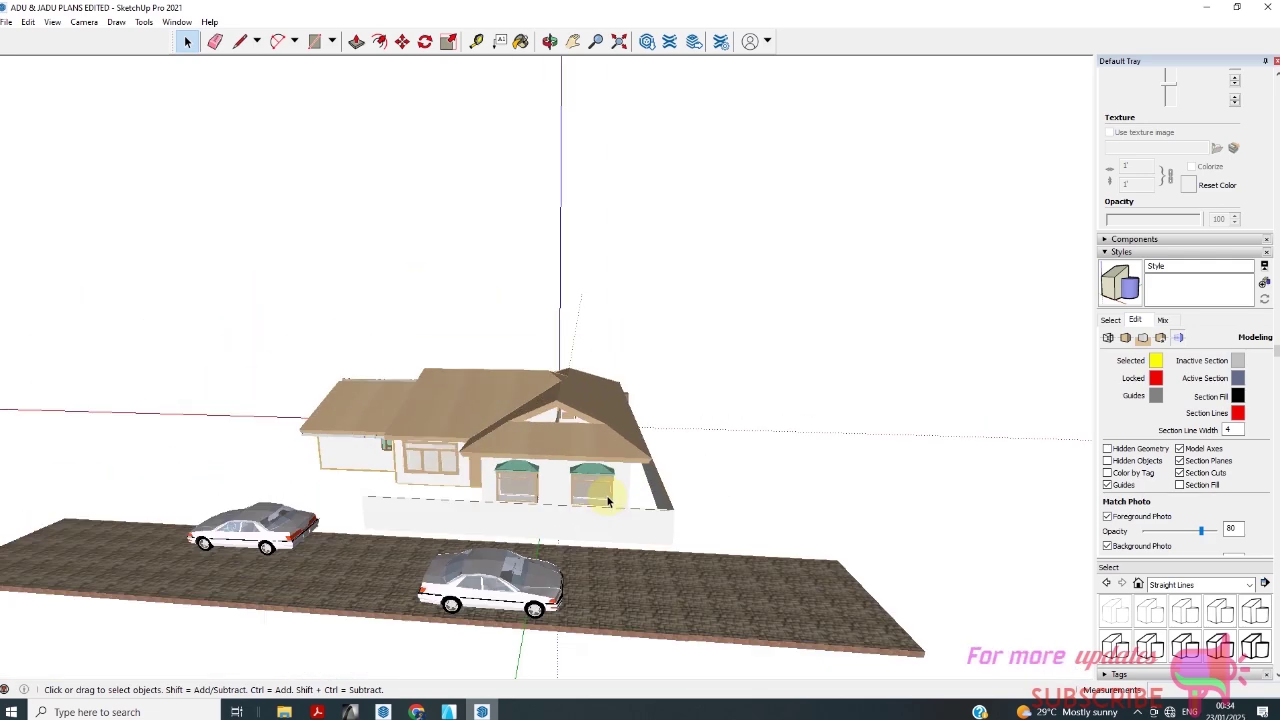
mouse_move(609, 491)
middle_down()
mouse_move(728, 534)
mouse_move(597, 514)
middle_up()
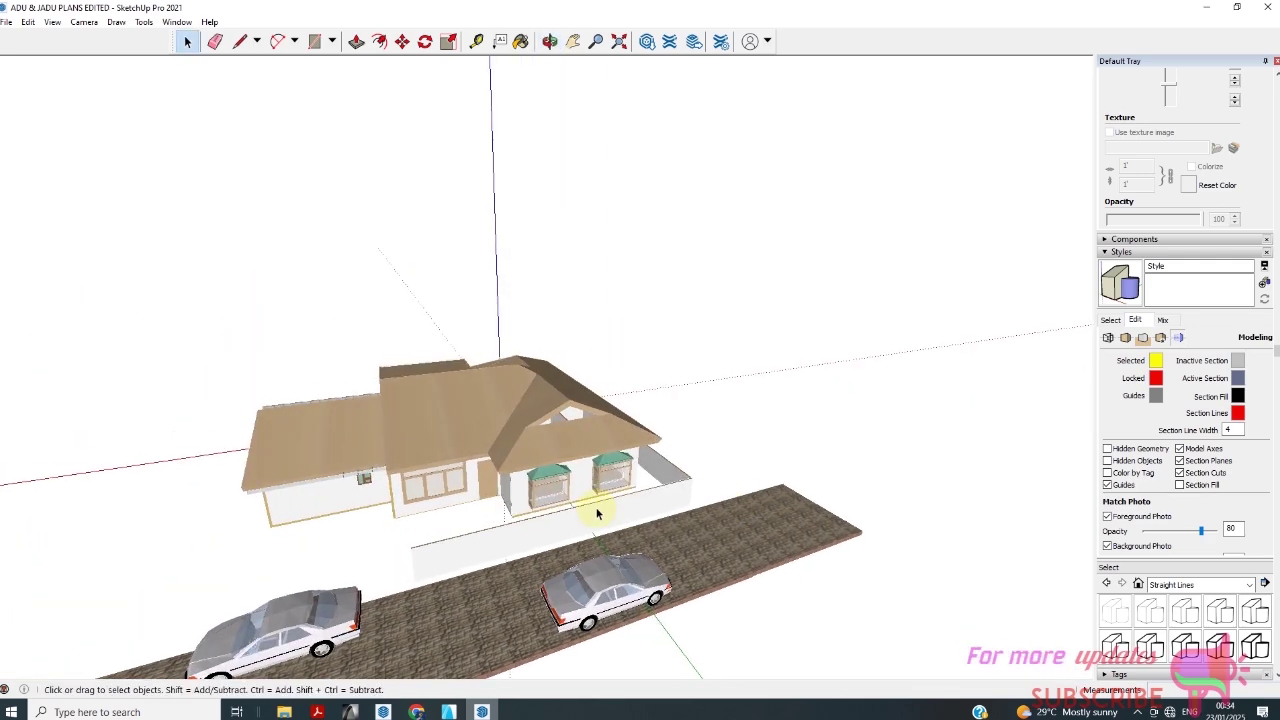